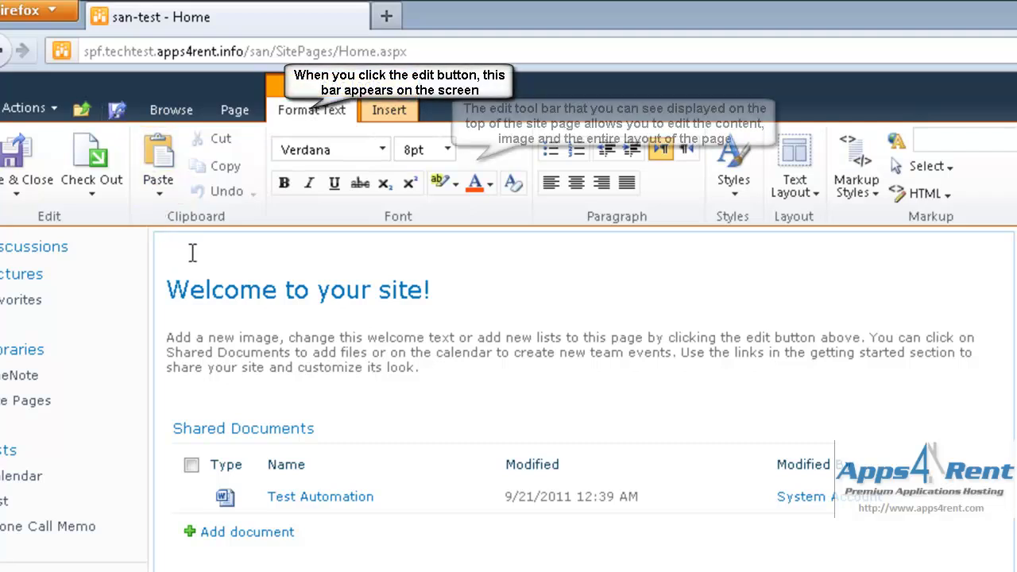
- Add the line "Apps4Rent Team Site" above the "Welcome to your site!" heading on the home page
{"action": "type", "text": "Apps4Ren"}
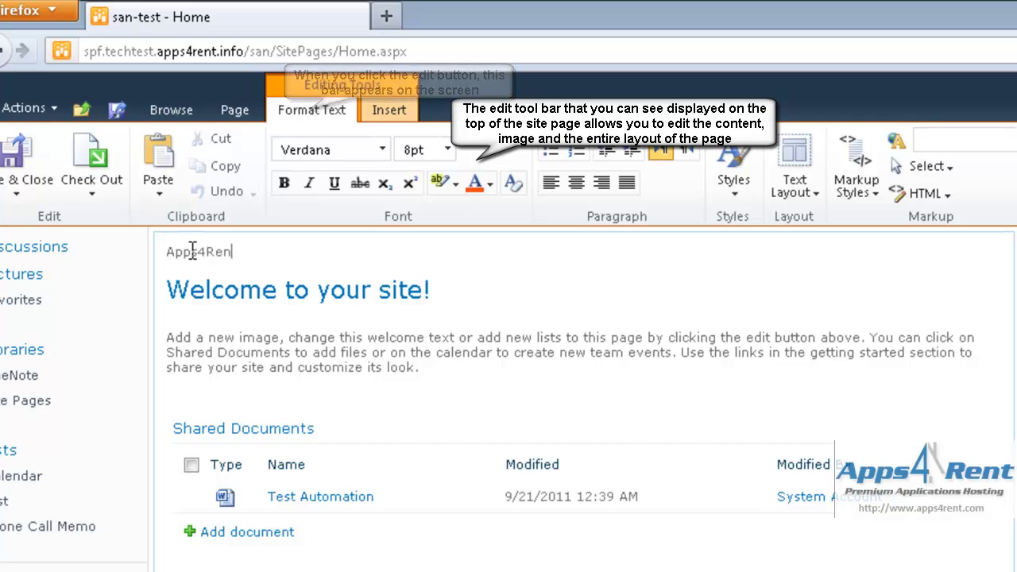
{"action": "type", "text": "t Team Site"}
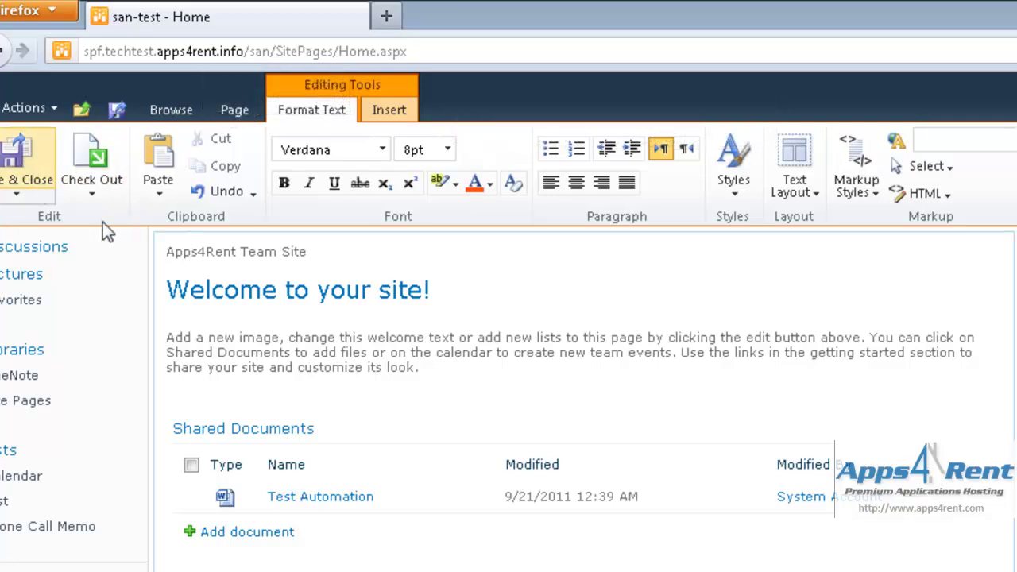
{"action": "left_click_drag", "start_coordinate": [172, 253], "coordinate": [344, 254]}
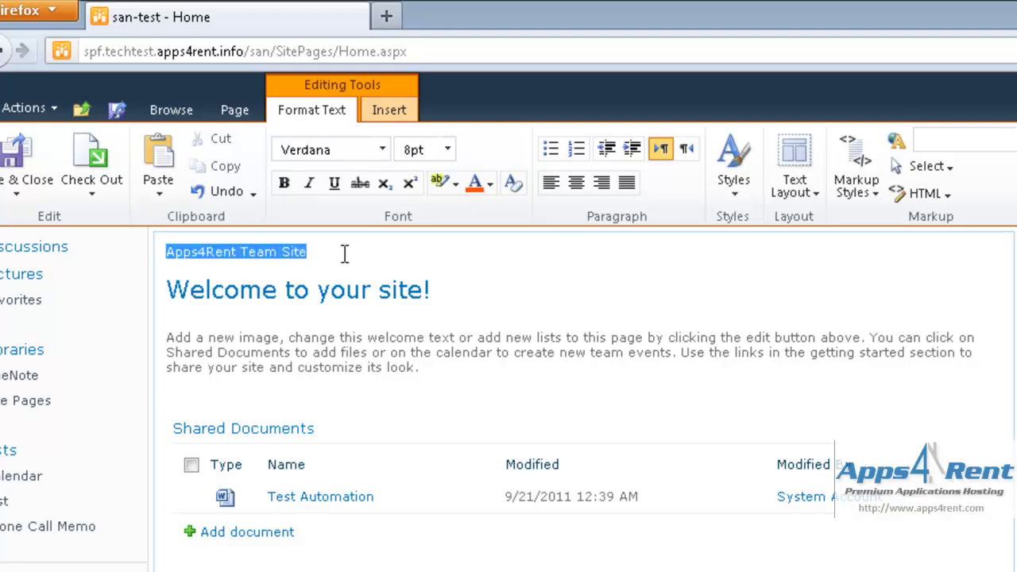
{"action": "left_click", "coordinate": [353, 257]}
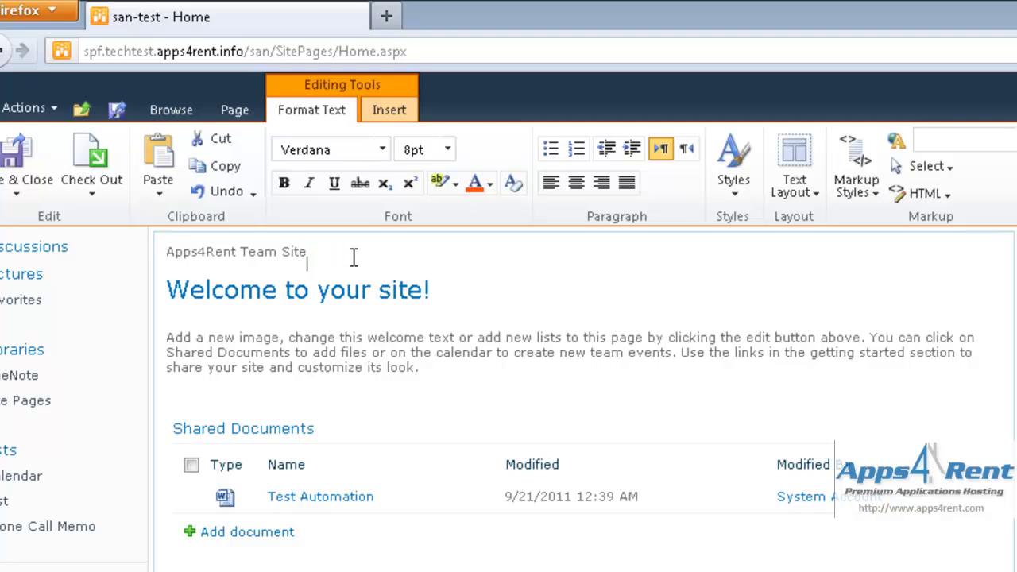
- Delete the "Welcome to your site!" heading with its introductory paragraph, and undo the deletion
{"action": "left_click_drag", "start_coordinate": [429, 367], "coordinate": [162, 284]}
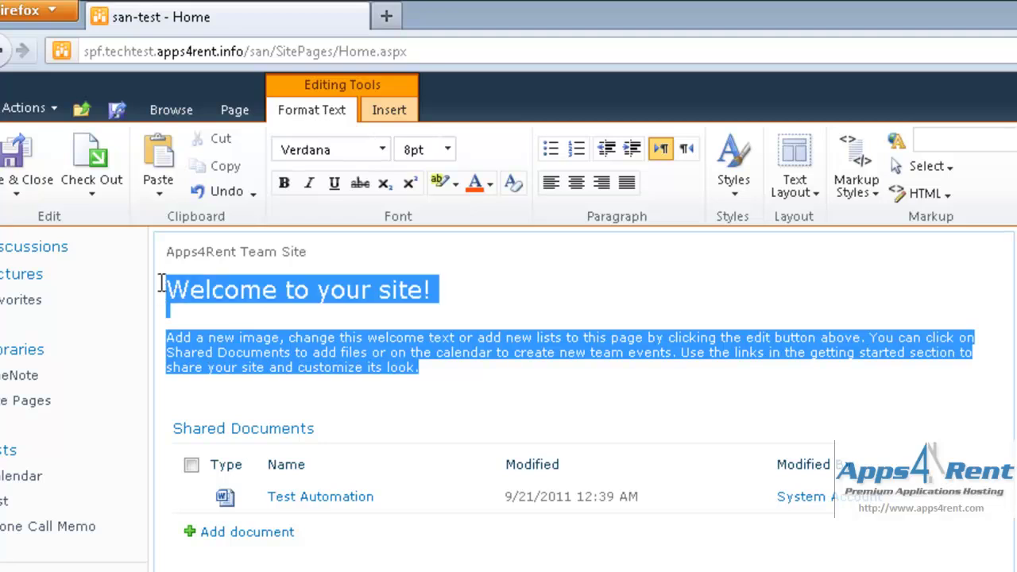
{"action": "key", "text": "Delete"}
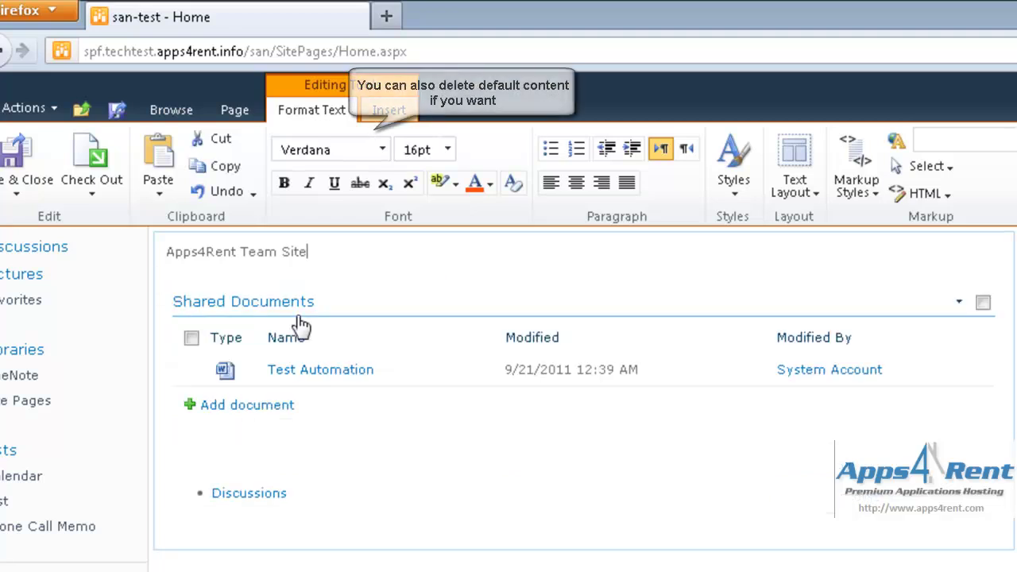
{"action": "left_click", "coordinate": [419, 253]}
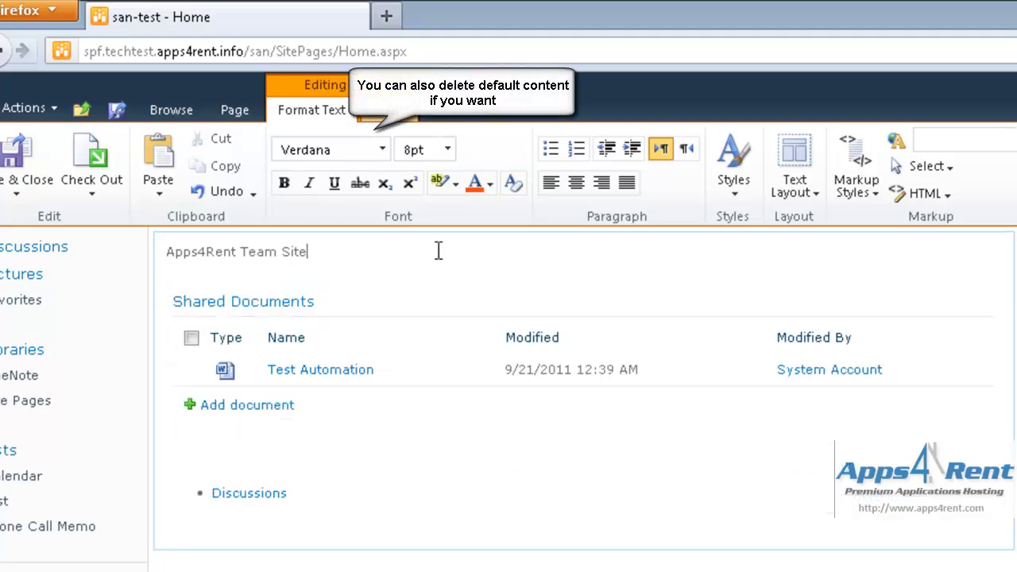
{"action": "key", "text": "ctrl+z"}
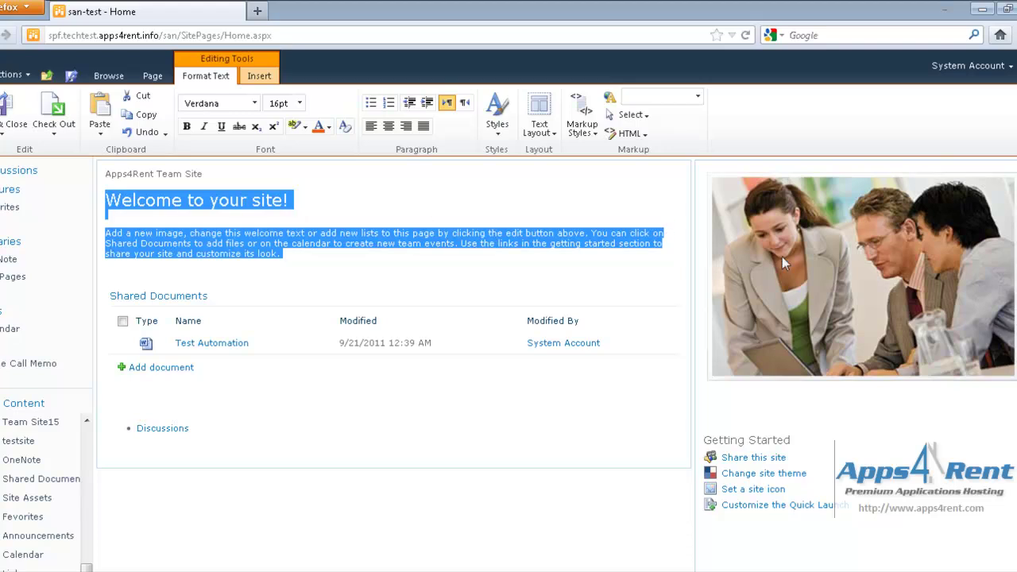
- Delete the team photo above the Getting Started section and place the cursor in its spot
{"action": "left_click", "coordinate": [787, 260]}
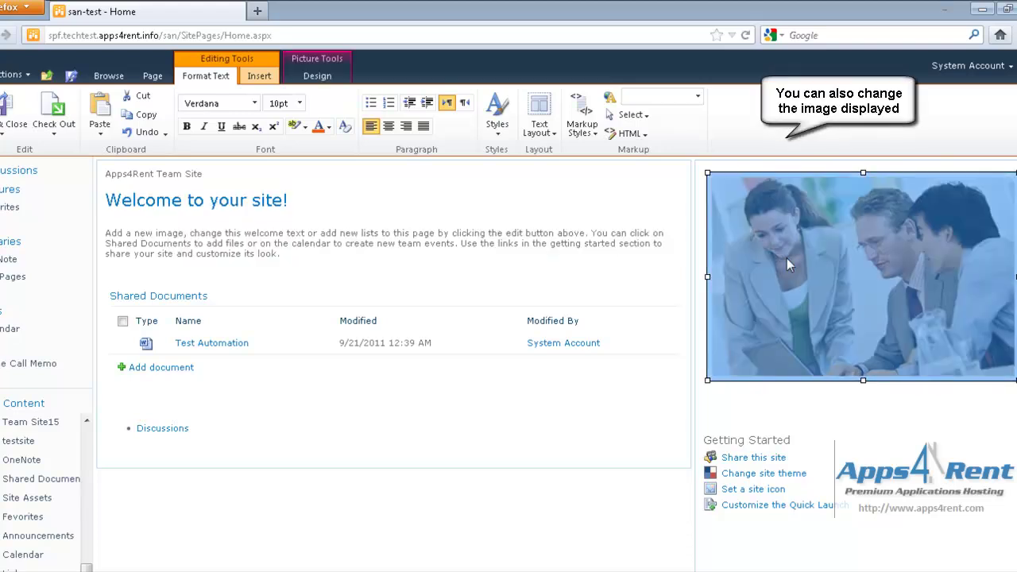
{"action": "key", "text": "Delete"}
{"action": "left_click", "coordinate": [789, 186]}
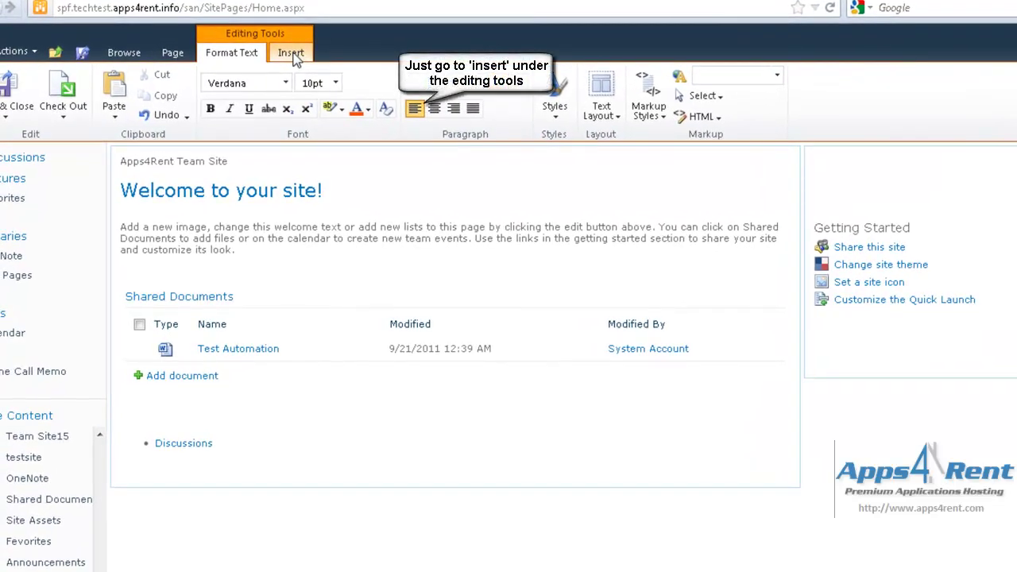
- Insert the picture apps4rent-logo2.png from the Desktop above Getting Started, uploading it to Site Assets with existing files overwritten
{"action": "left_click", "coordinate": [292, 56]}
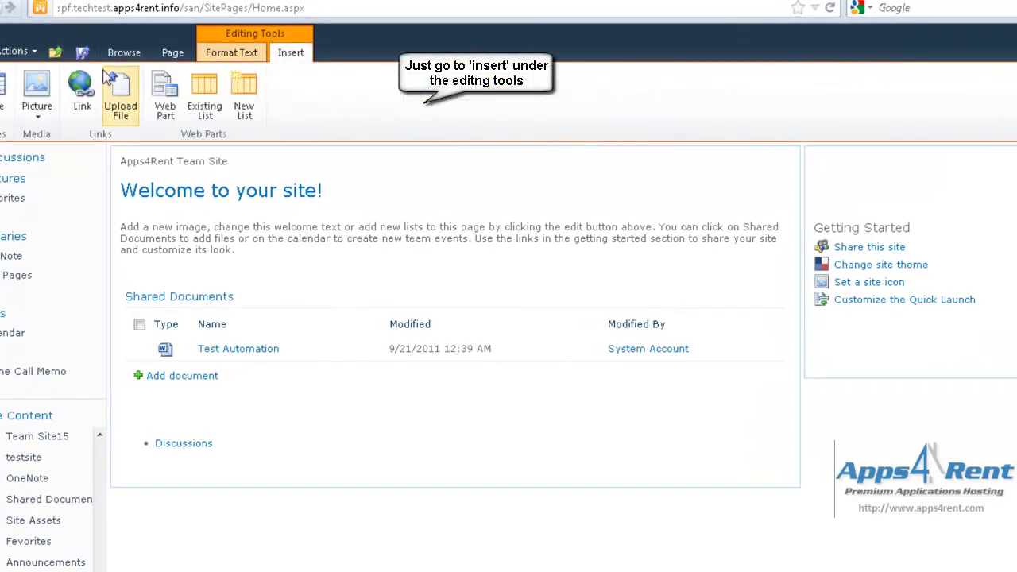
{"action": "left_click", "coordinate": [33, 93]}
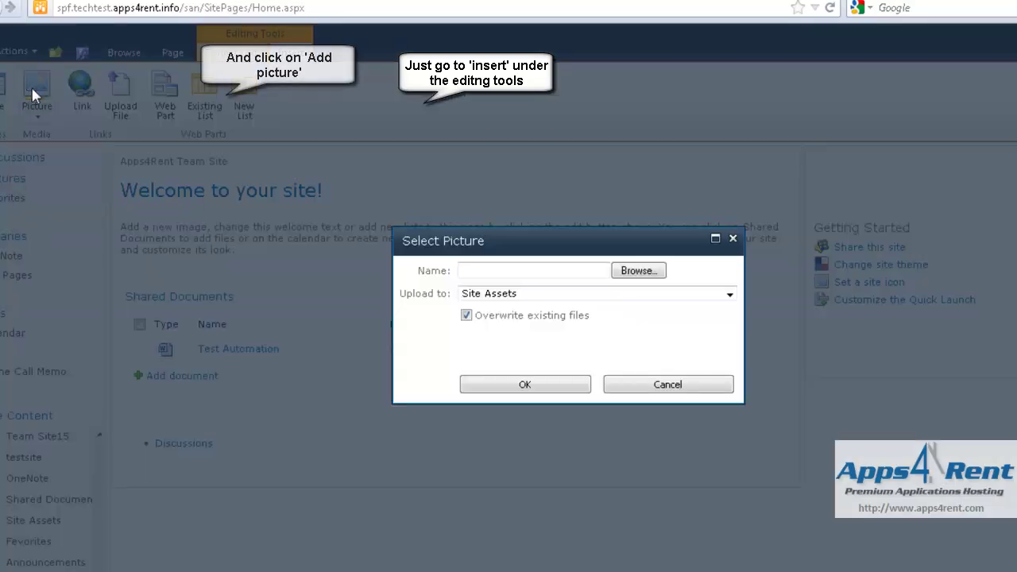
{"action": "left_click", "coordinate": [638, 271]}
{"action": "left_click", "coordinate": [213, 274]}
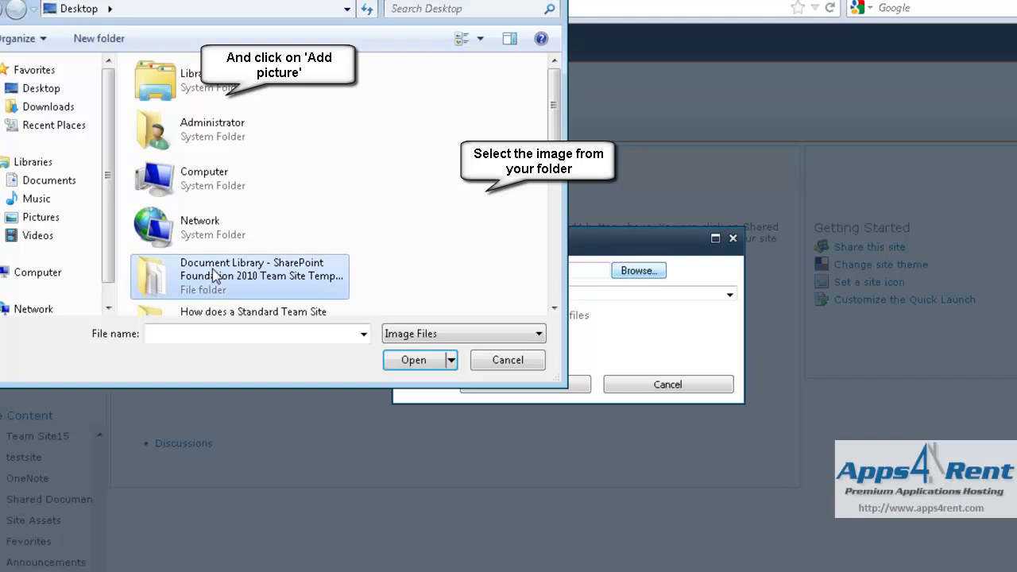
{"action": "scroll", "coordinate": [212, 274], "scroll_direction": "down", "scroll_amount": 3}
{"action": "left_click", "coordinate": [208, 278]}
{"action": "double_click", "coordinate": [205, 279]}
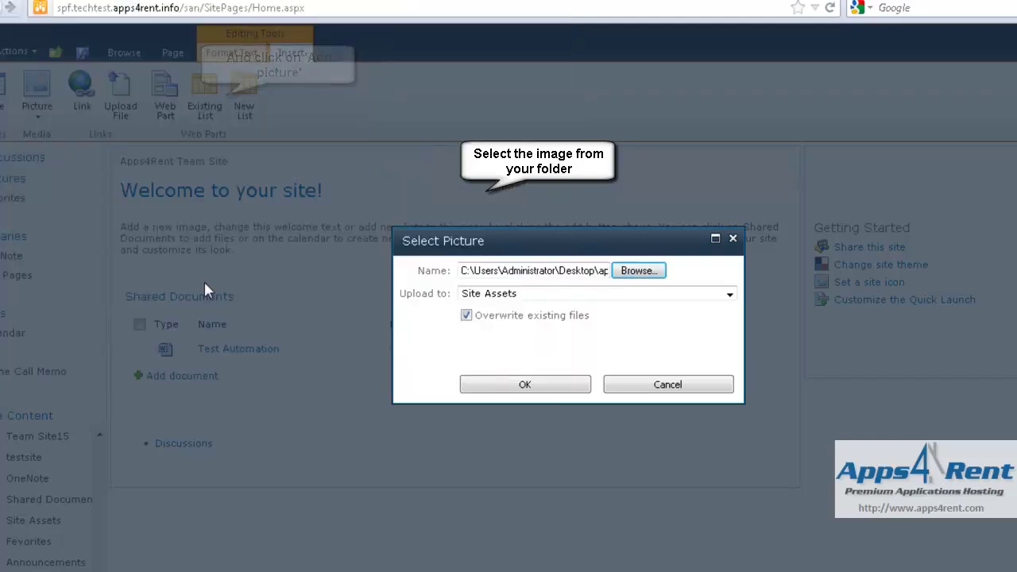
{"action": "left_click", "coordinate": [518, 384]}
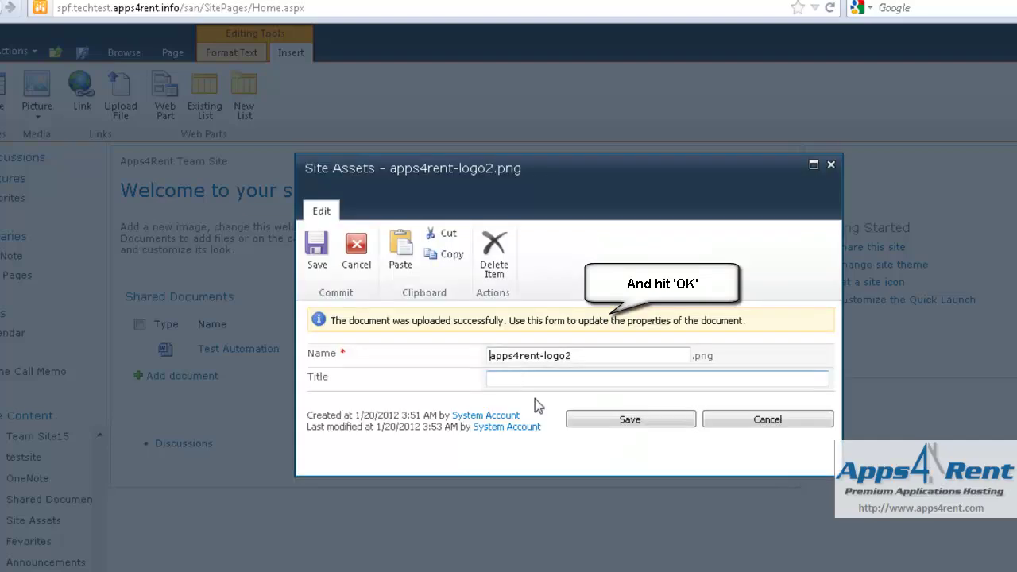
{"action": "left_click", "coordinate": [613, 421]}
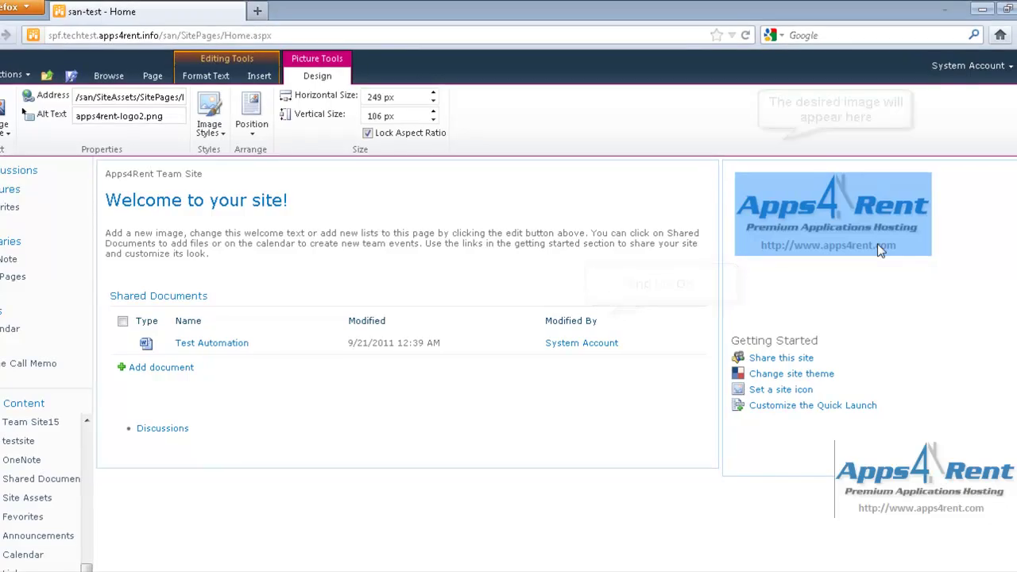
{"action": "left_click", "coordinate": [905, 304]}
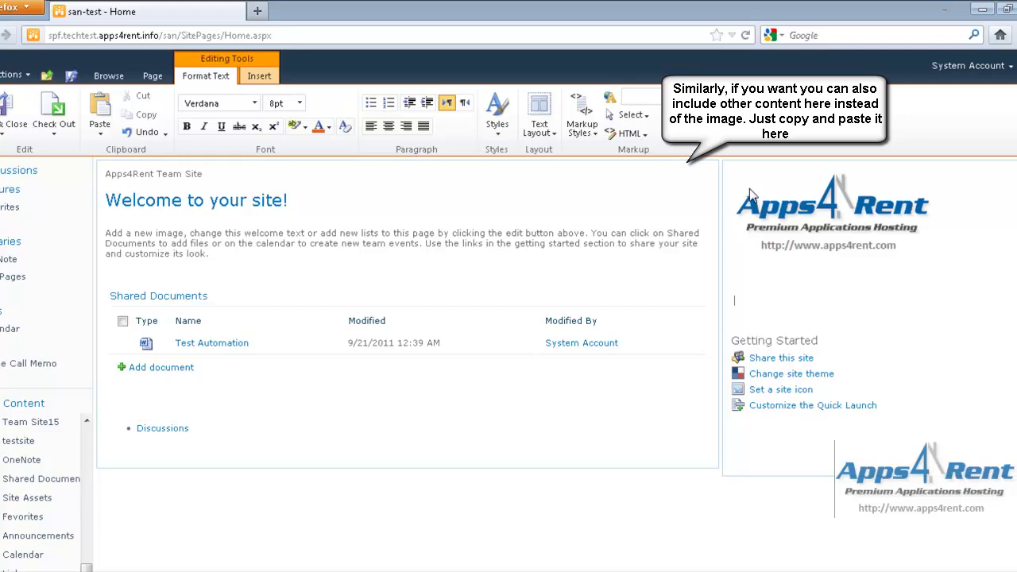
- Remove the logo, restore the original team photo above Getting Started, and save and close the page
{"action": "key", "text": "BackSpace"}
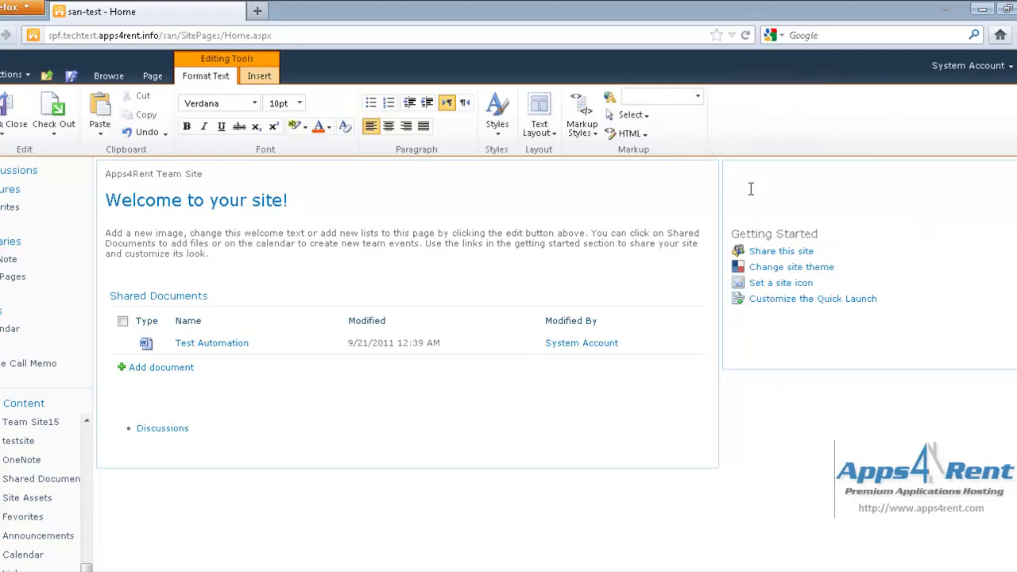
{"action": "key", "text": "ctrl+v"}
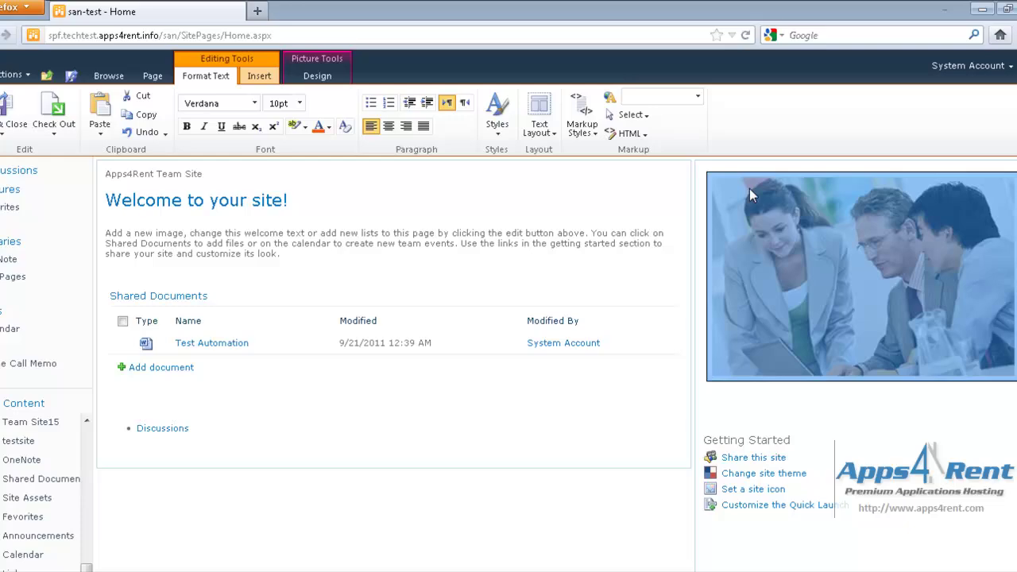
{"action": "left_click", "coordinate": [349, 201]}
{"action": "left_click", "coordinate": [5, 117]}
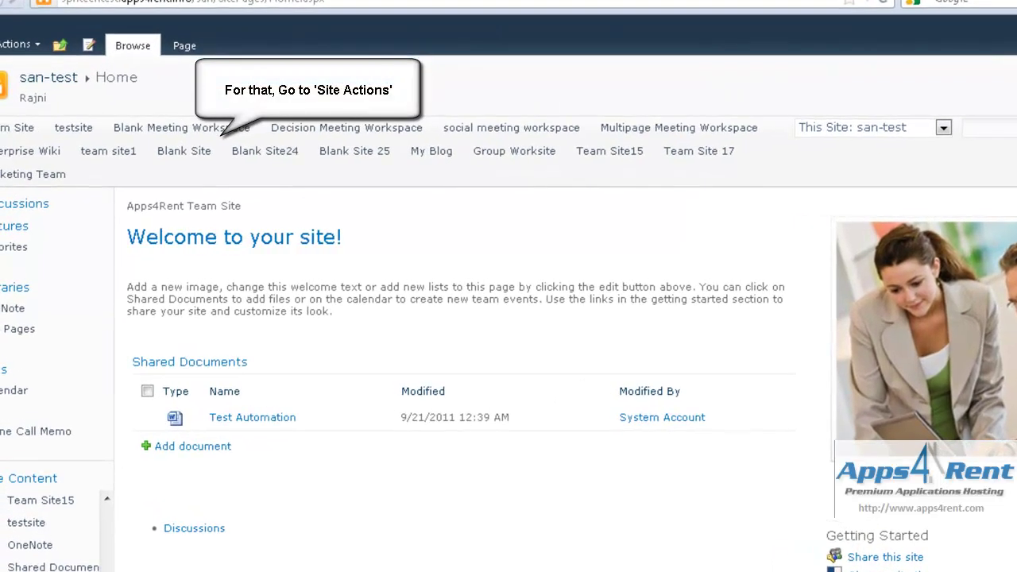
- Open the Title, description, and icon page under Look and Feel in the site settings
{"action": "left_click", "coordinate": [14, 45]}
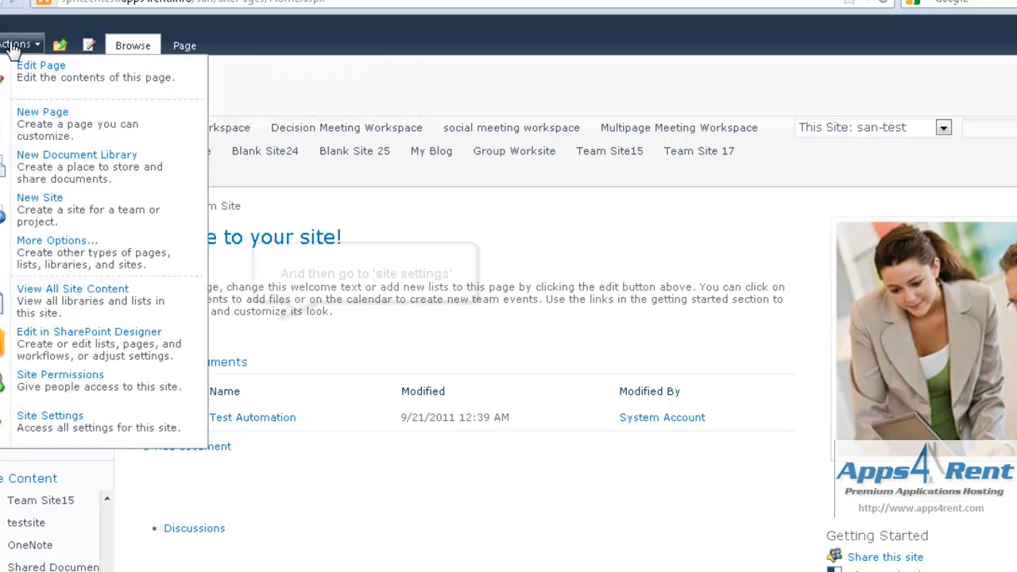
{"action": "left_click", "coordinate": [35, 427]}
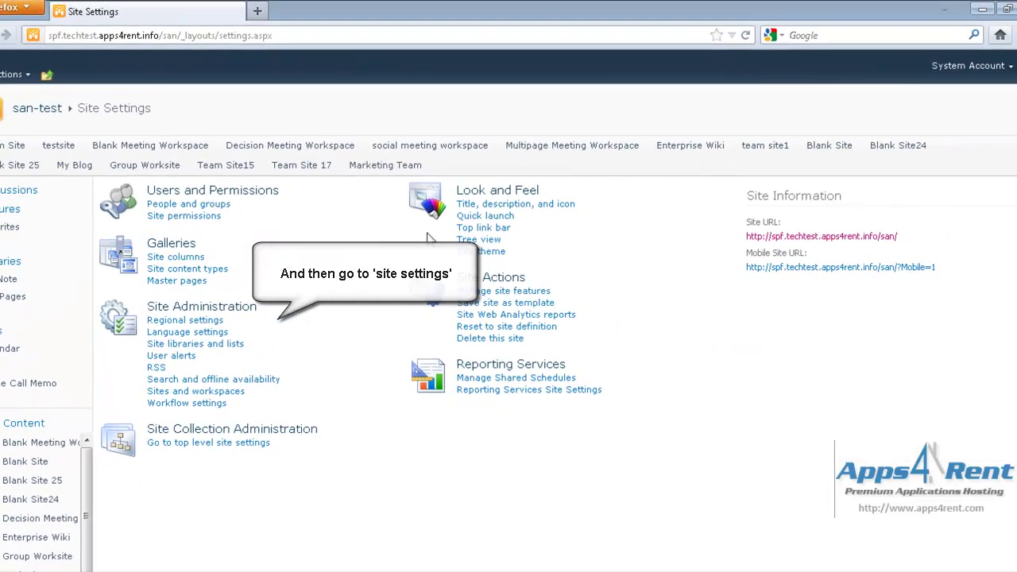
{"action": "left_click_drag", "start_coordinate": [457, 191], "coordinate": [553, 195]}
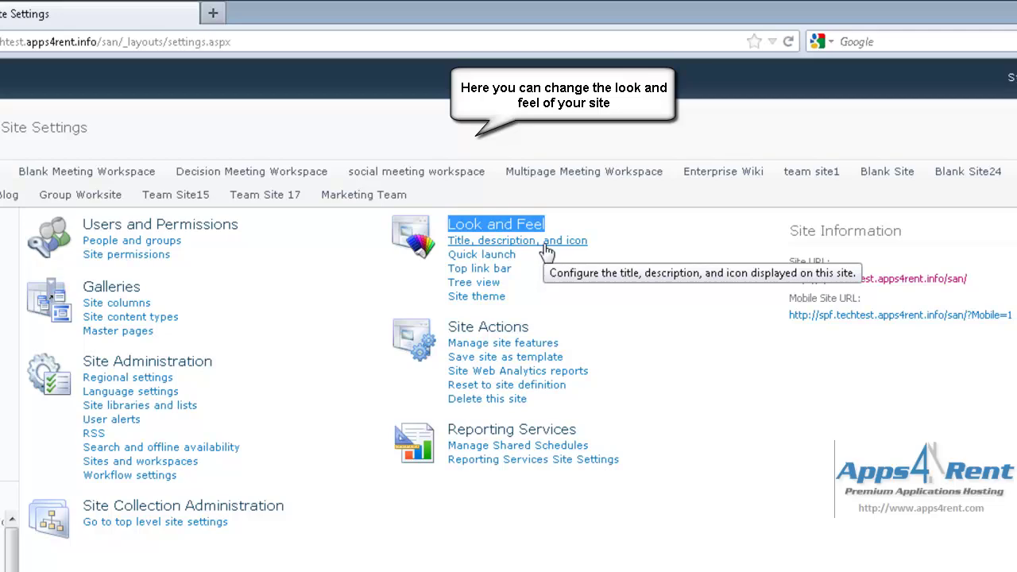
{"action": "left_click", "coordinate": [546, 251]}
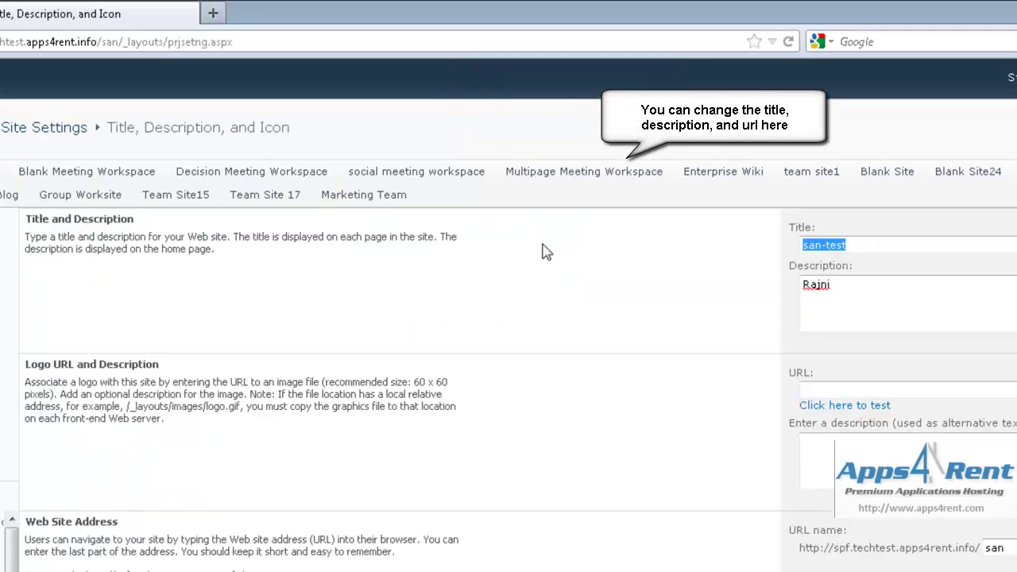
- Replace the site description with "Test", keep the title san-test, leave the logo fields empty and save the settings
{"action": "double_click", "coordinate": [804, 246]}
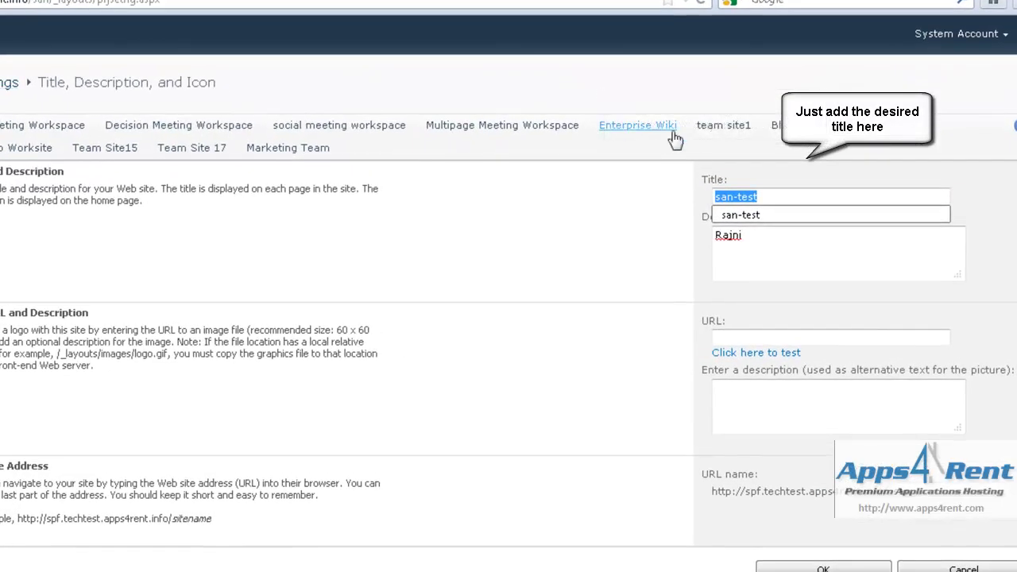
{"action": "left_click", "coordinate": [763, 195]}
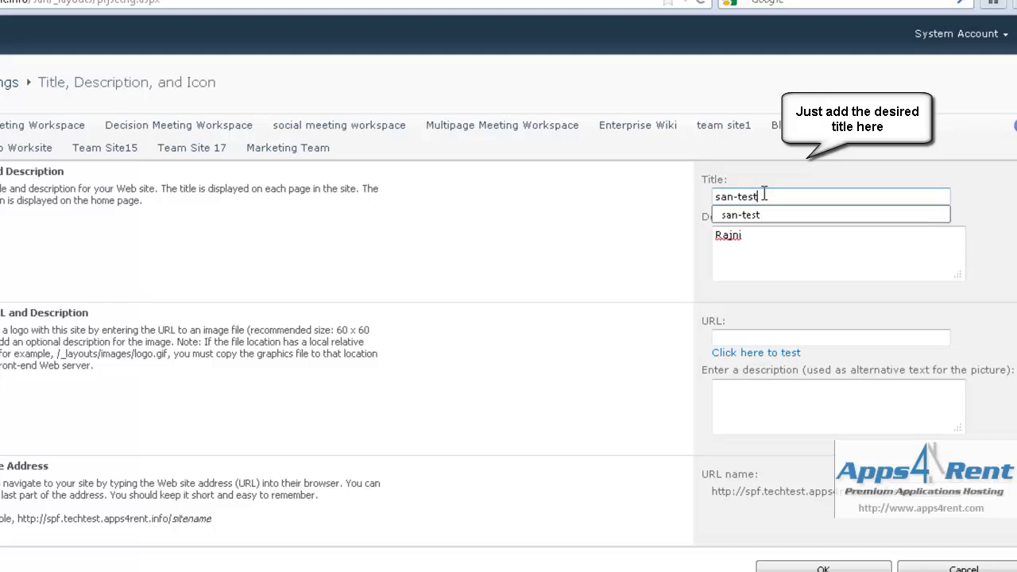
{"action": "left_click", "coordinate": [760, 241]}
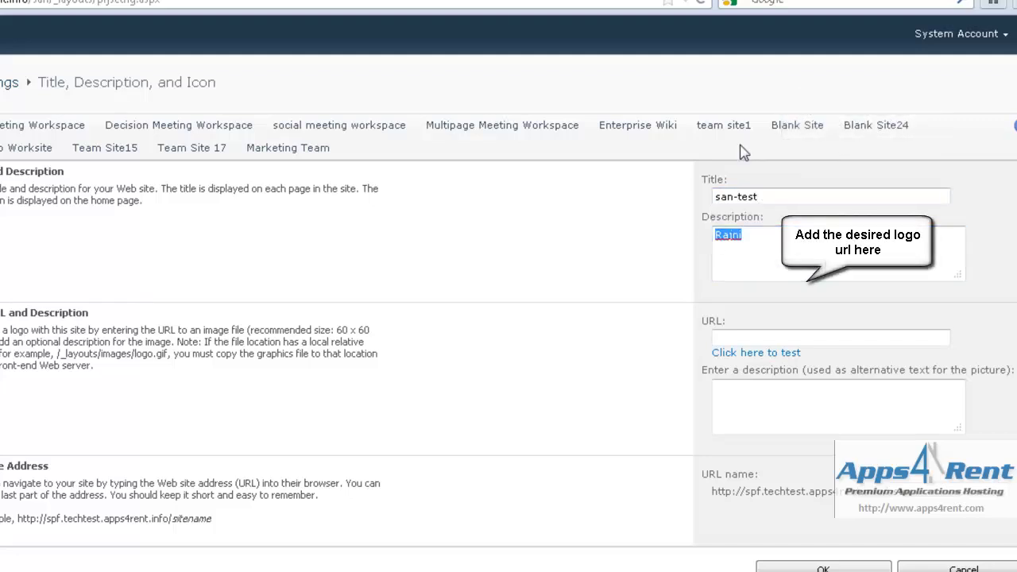
{"action": "left_click", "coordinate": [775, 337]}
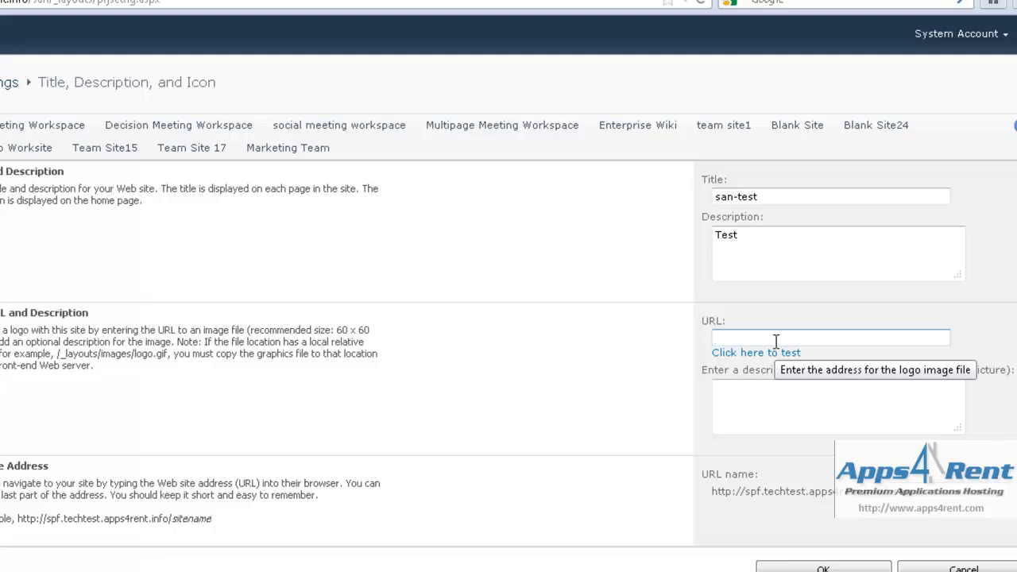
{"action": "left_click", "coordinate": [757, 403]}
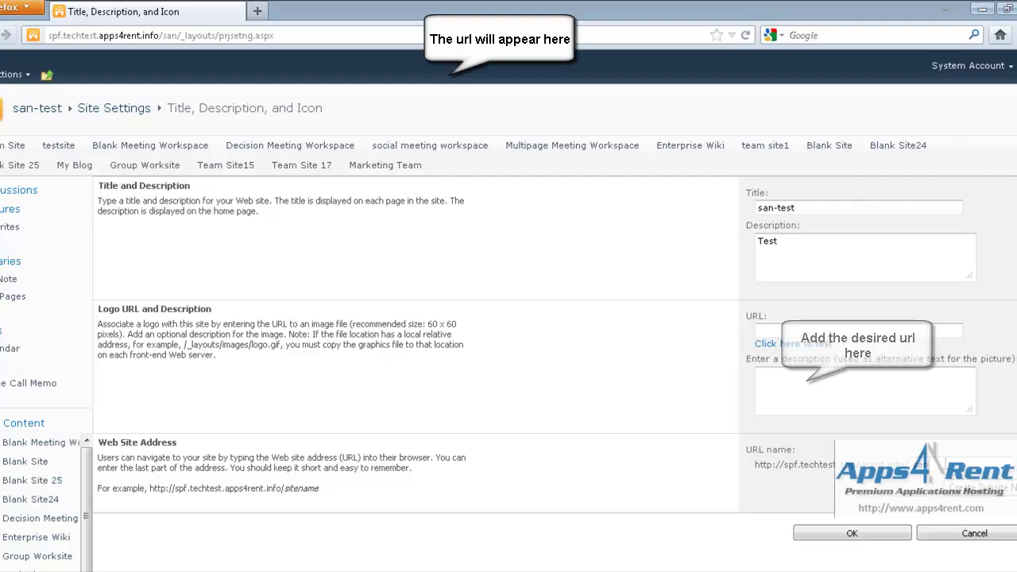
{"action": "left_click", "coordinate": [868, 535]}
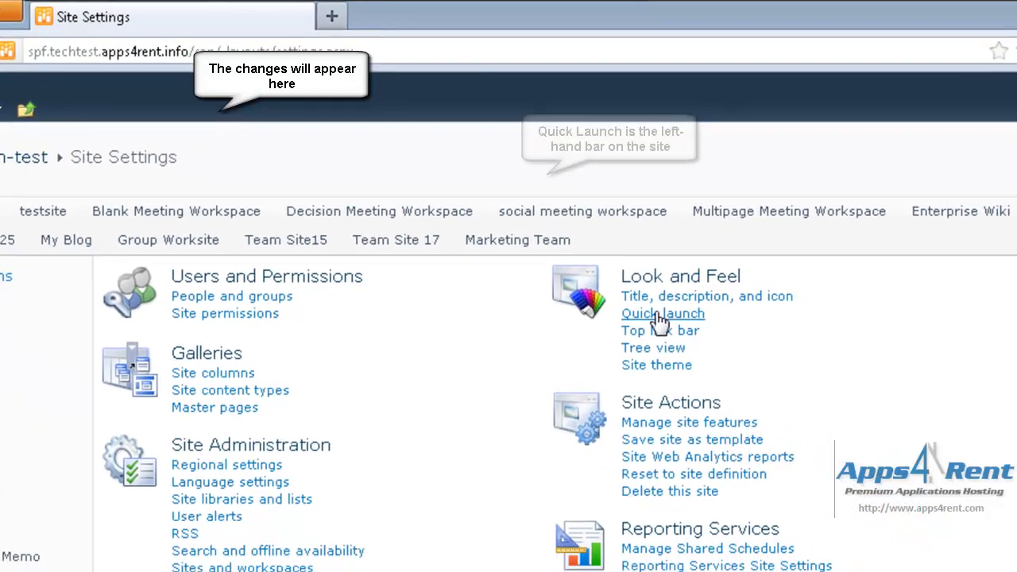
{"action": "left_click", "coordinate": [659, 315]}
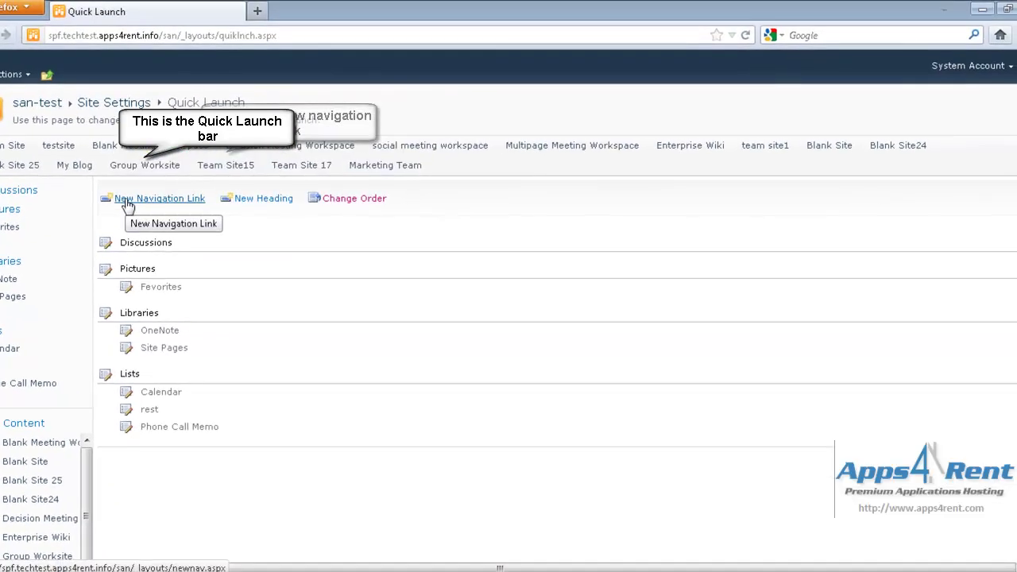
{"action": "left_click", "coordinate": [125, 200]}
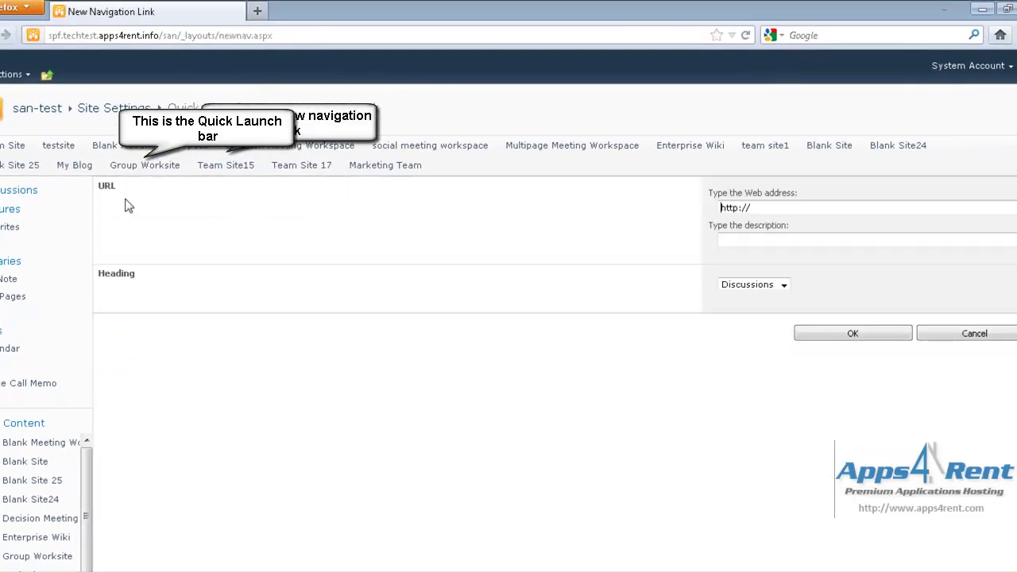
{"action": "left_click", "coordinate": [765, 207]}
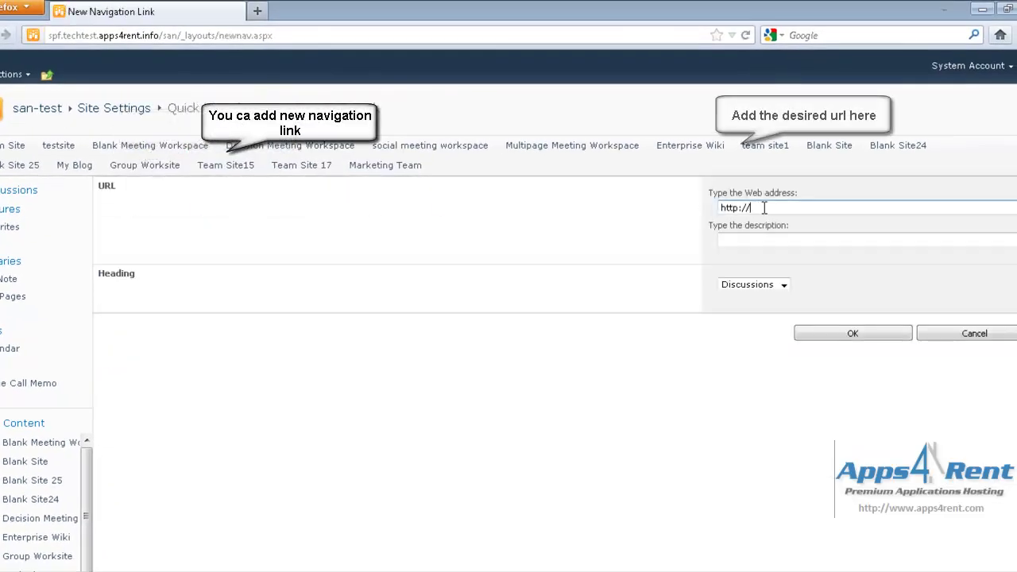
{"action": "left_click", "coordinate": [753, 240]}
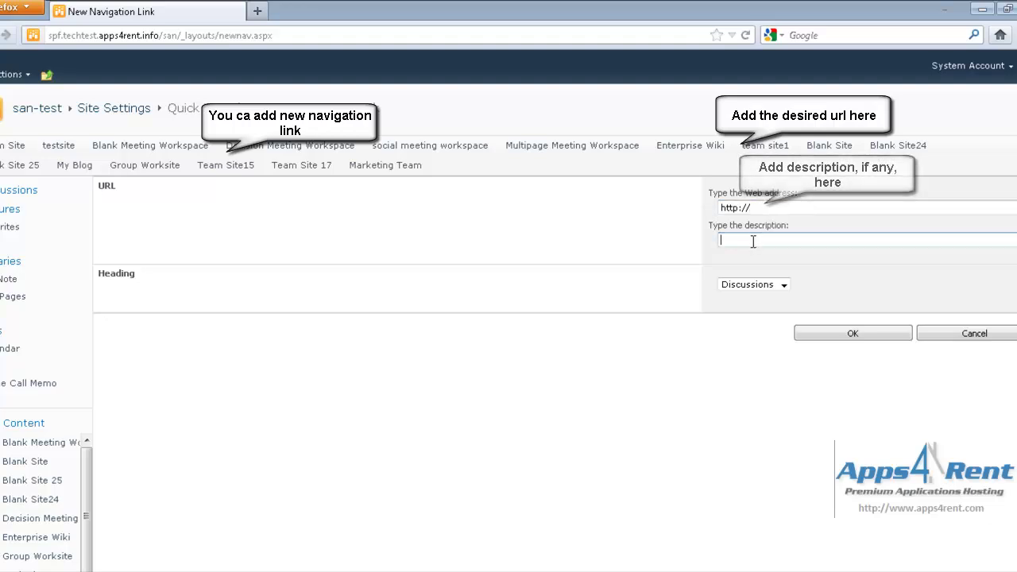
{"action": "left_click", "coordinate": [783, 284]}
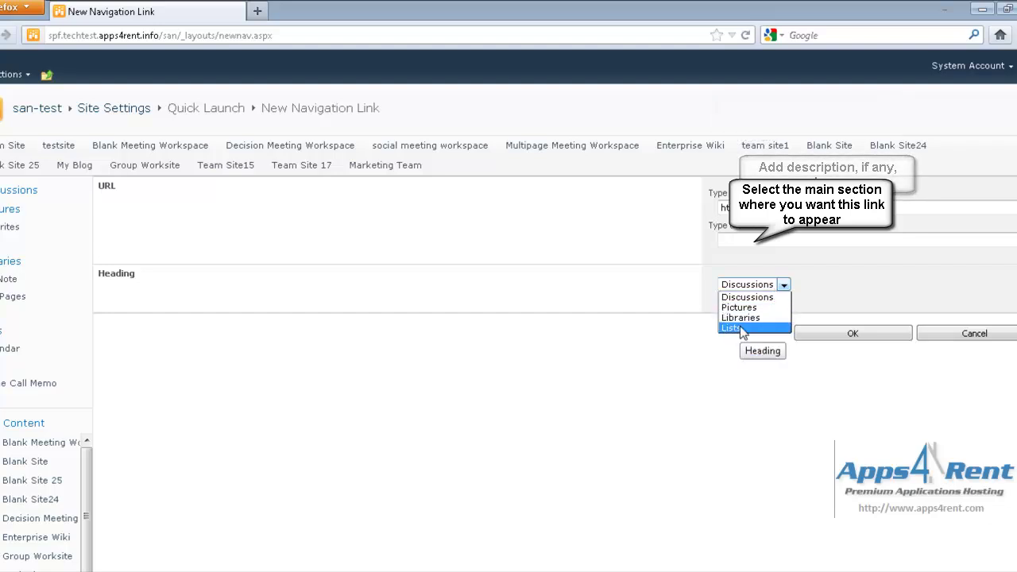
{"action": "left_click", "coordinate": [784, 286]}
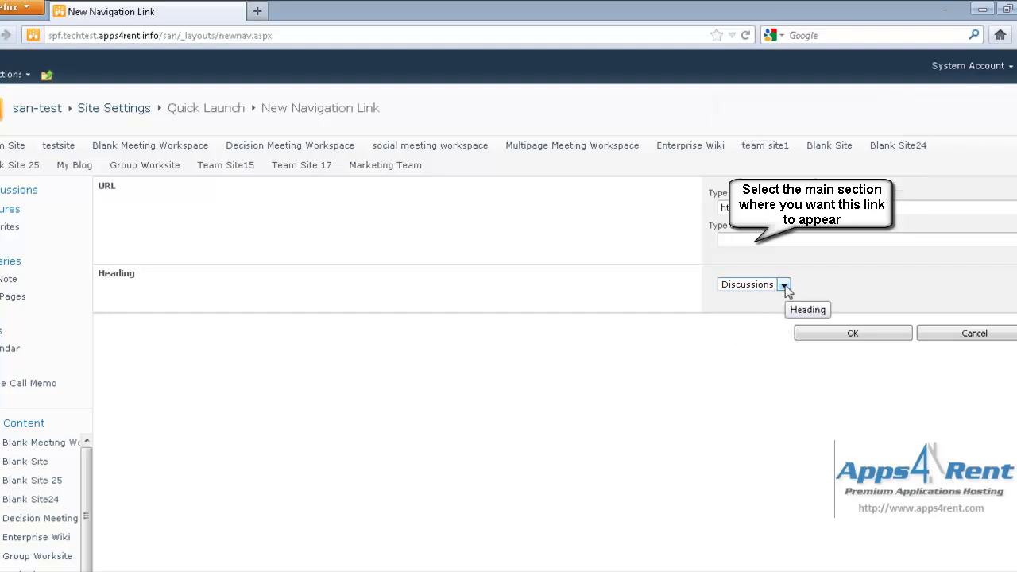
{"action": "left_click", "coordinate": [823, 334]}
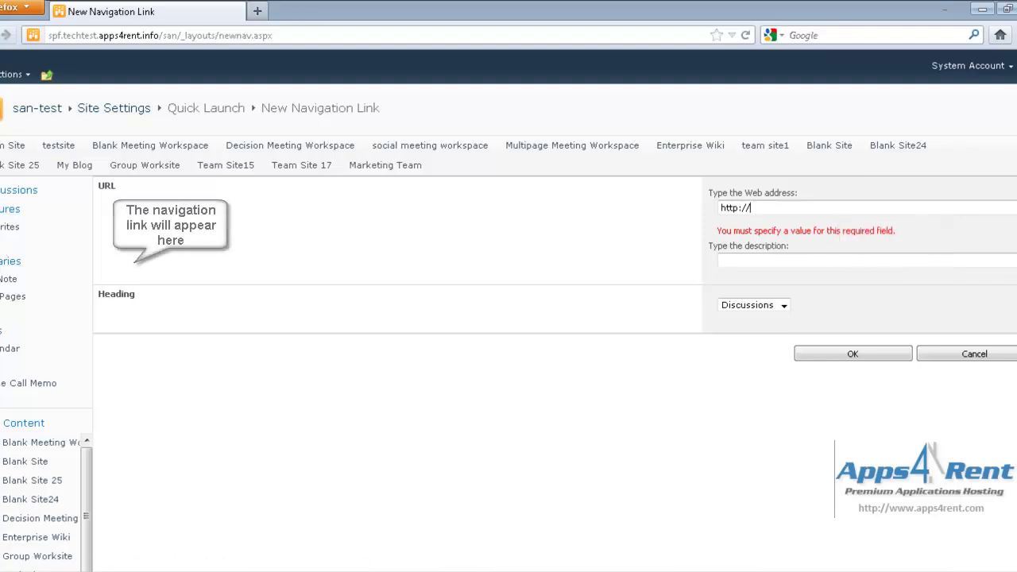
{"action": "left_click", "coordinate": [4, 34]}
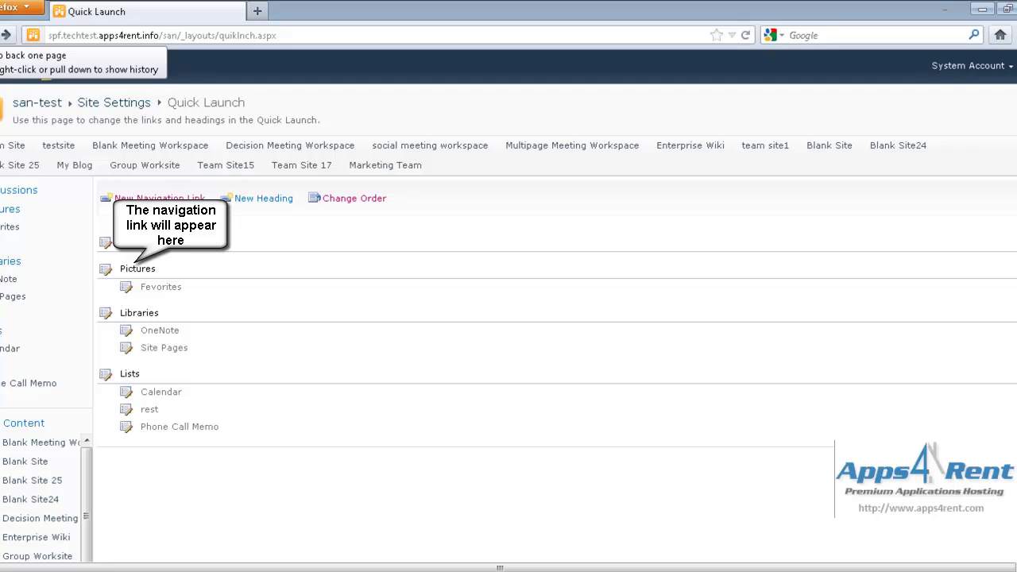
- View the web address and description fields for a new Quick Launch heading and return without adding one
{"action": "left_click", "coordinate": [255, 204]}
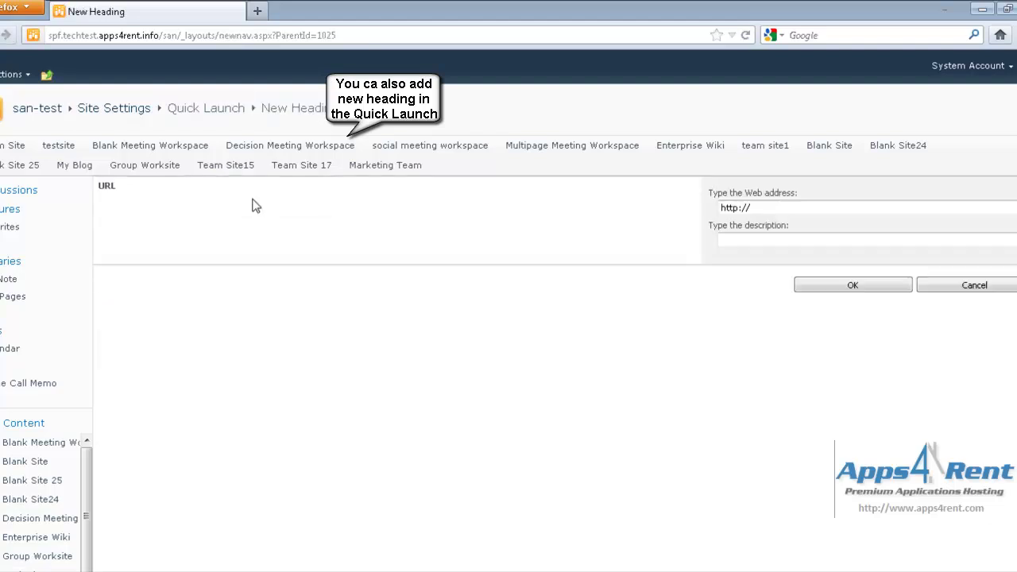
{"action": "left_click", "coordinate": [835, 237]}
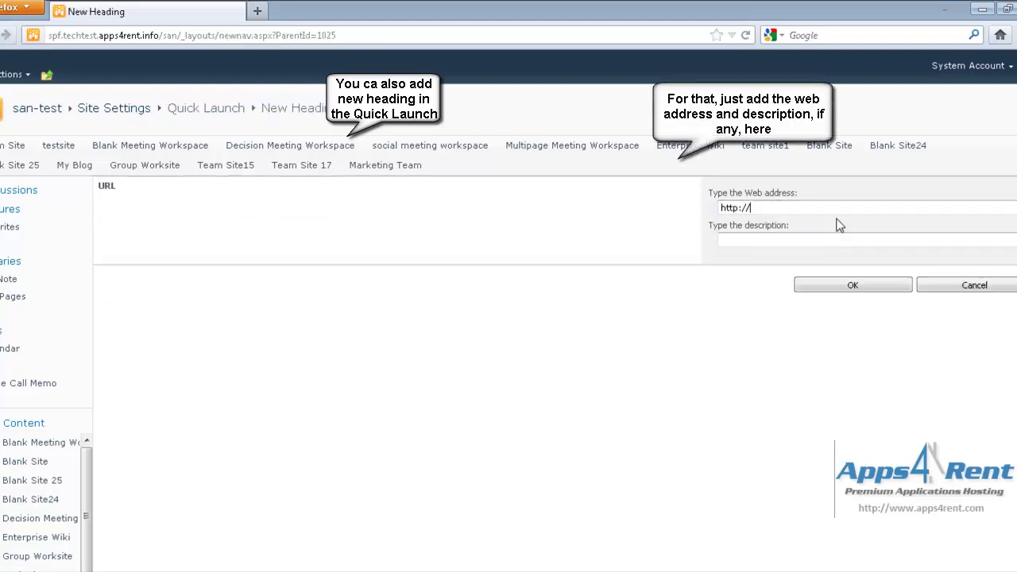
{"action": "left_click", "coordinate": [819, 239]}
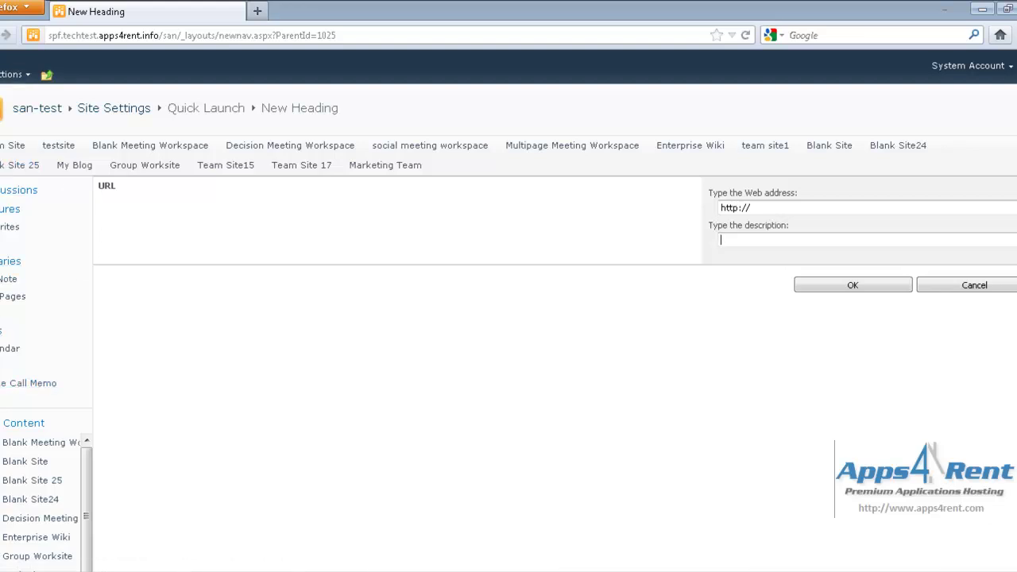
{"action": "left_click", "coordinate": [6, 35]}
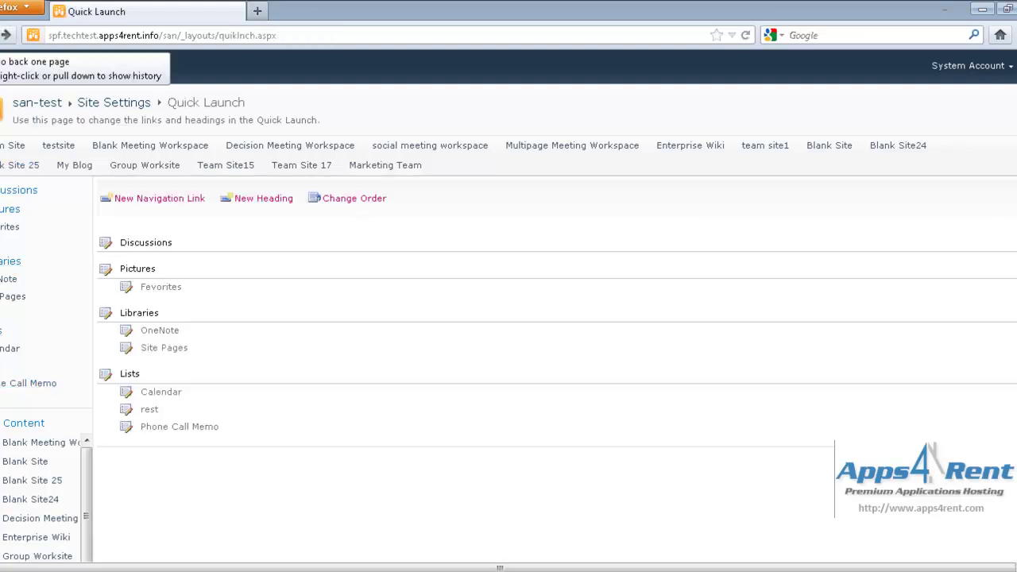
- View the order choices for the Discussions section on the Reorder Links page and return to Quick Launch without changes
{"action": "left_click", "coordinate": [354, 203]}
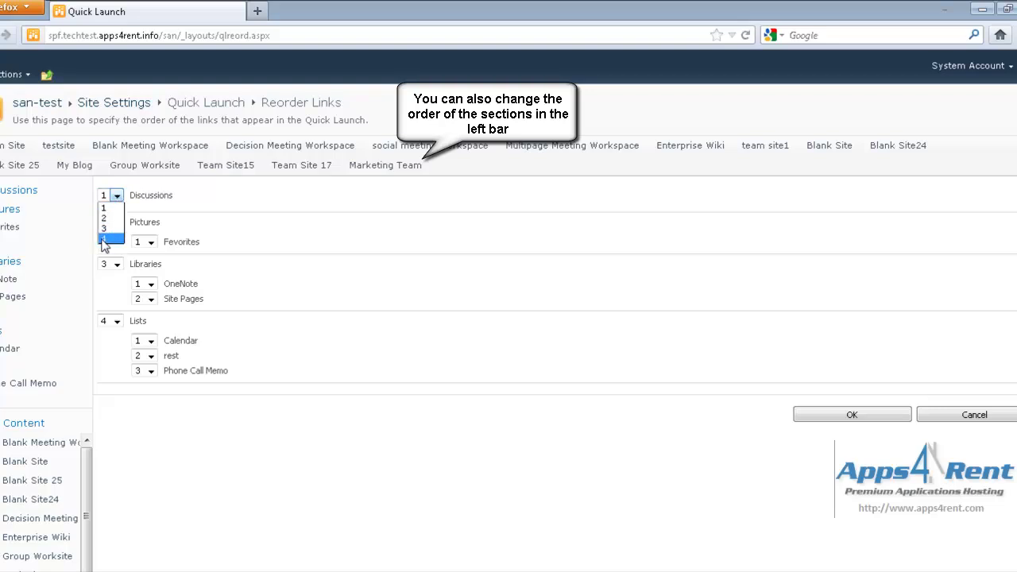
{"action": "left_click", "coordinate": [379, 238]}
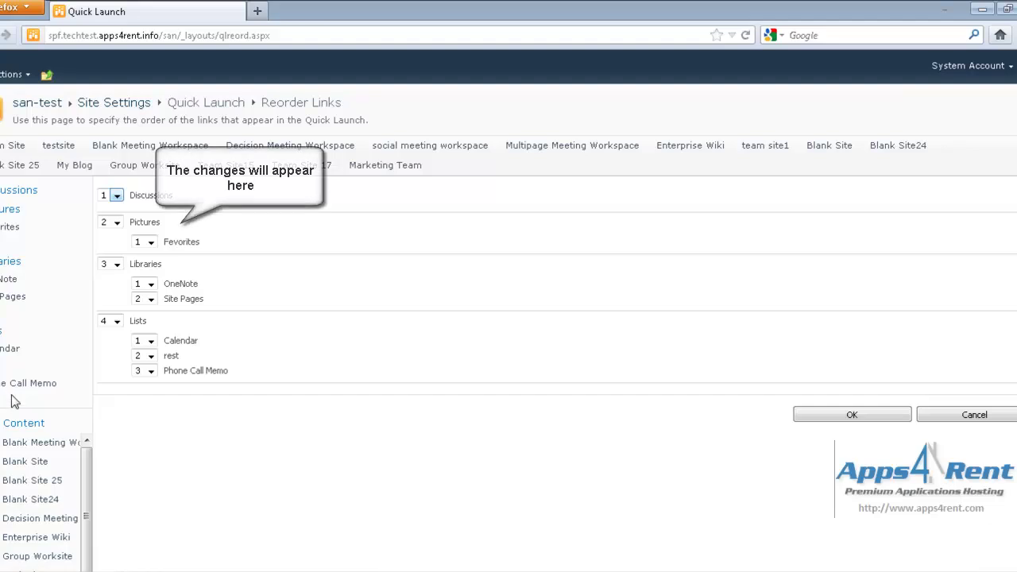
{"action": "left_click", "coordinate": [5, 35]}
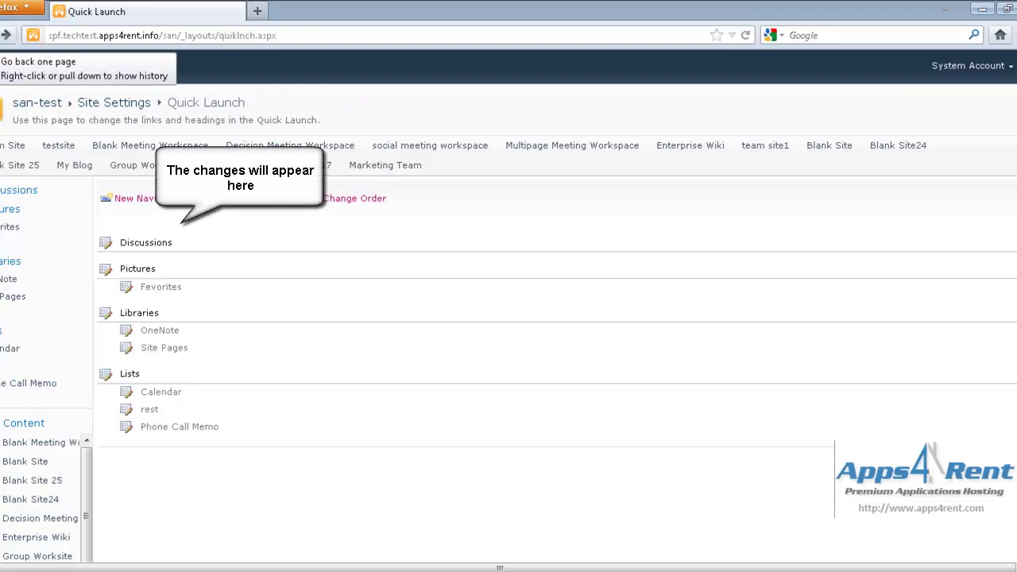
- View the Top Link Bar page from the site settings and return to the site settings
{"action": "left_click", "coordinate": [4, 35]}
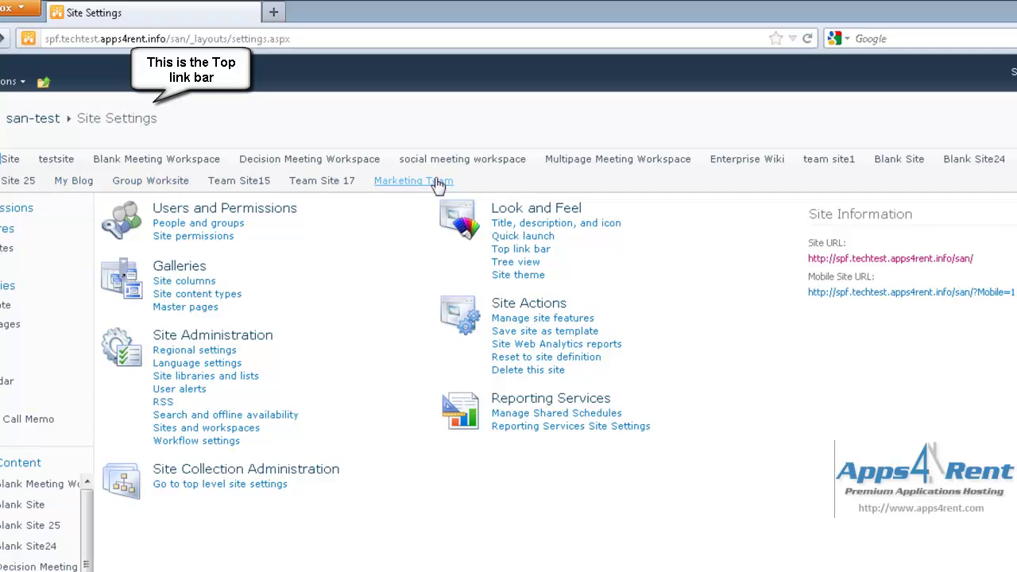
{"action": "left_click", "coordinate": [515, 250]}
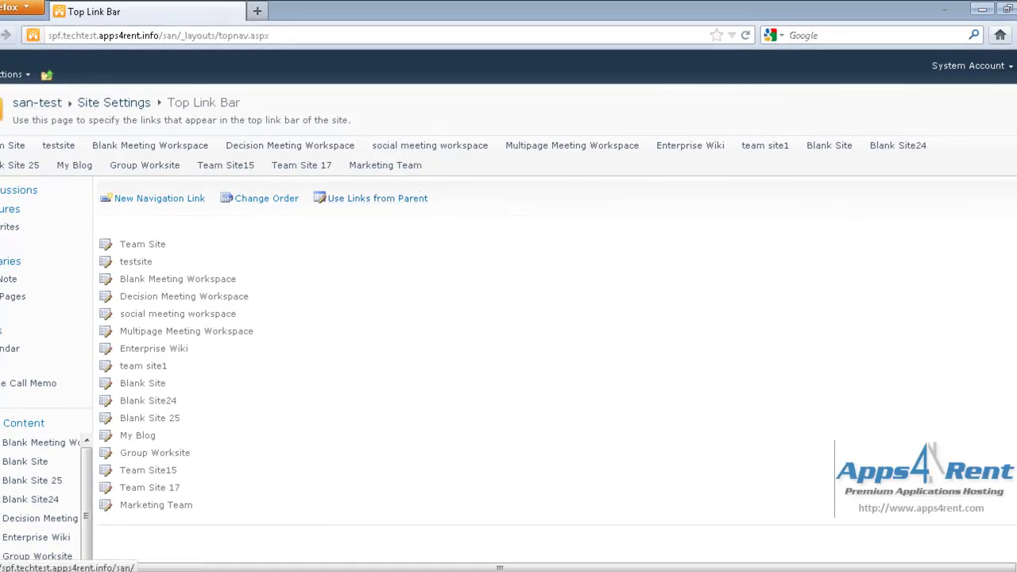
{"action": "left_click", "coordinate": [5, 35]}
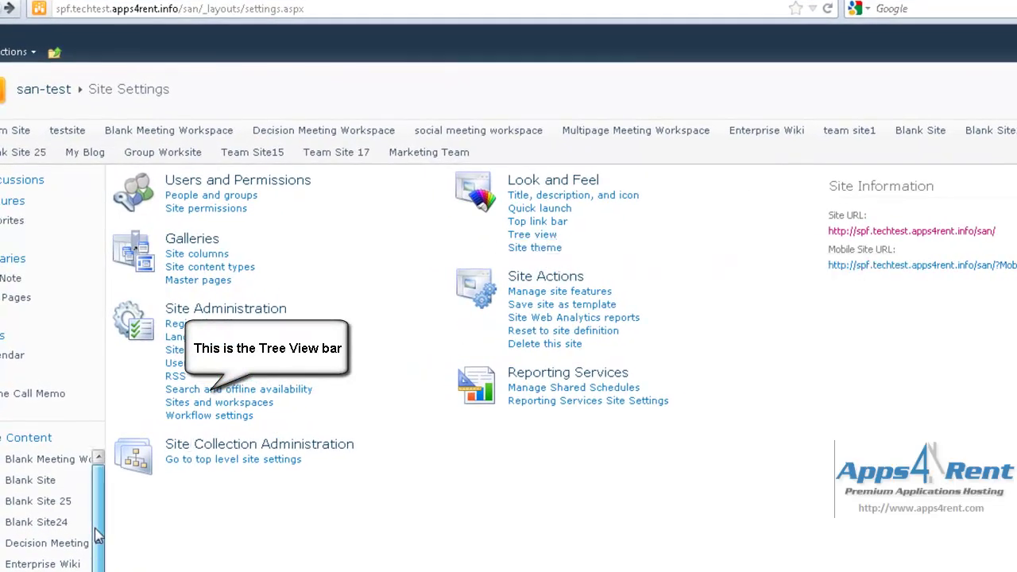
- Look through the sites, libraries and lists in the Site Content tree view
{"action": "scroll", "coordinate": [47, 508], "scroll_direction": "down", "scroll_amount": 3}
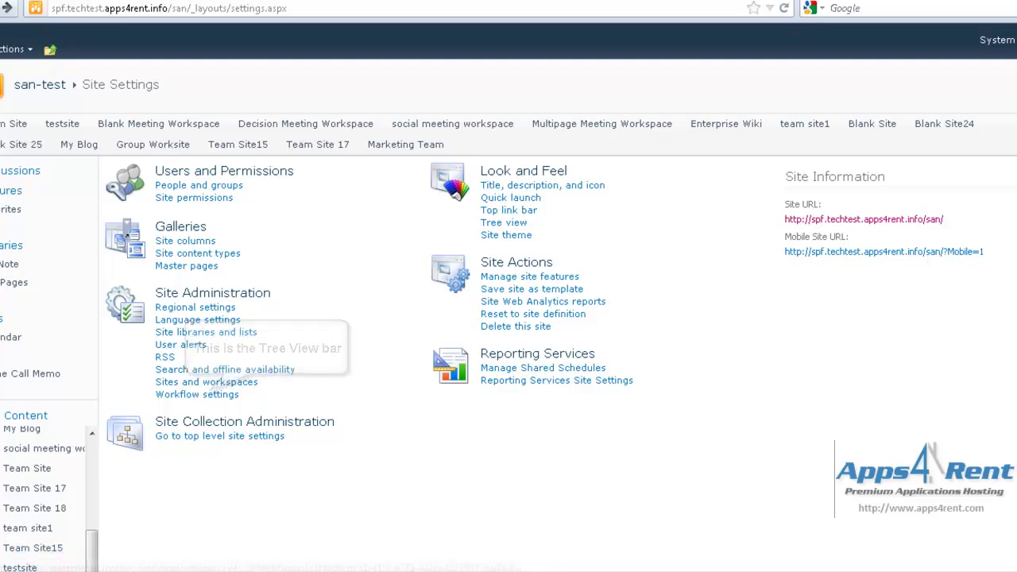
{"action": "scroll", "coordinate": [32, 557], "scroll_direction": "down", "scroll_amount": 1}
{"action": "scroll", "coordinate": [508, 318], "scroll_direction": "down", "scroll_amount": 3}
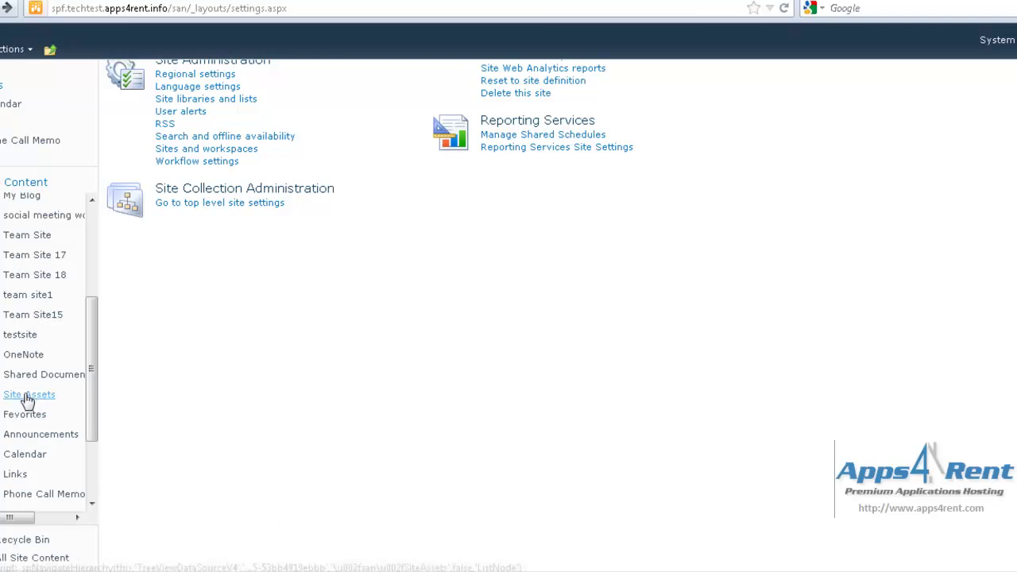
{"action": "left_click_drag", "start_coordinate": [91, 373], "coordinate": [104, 235]}
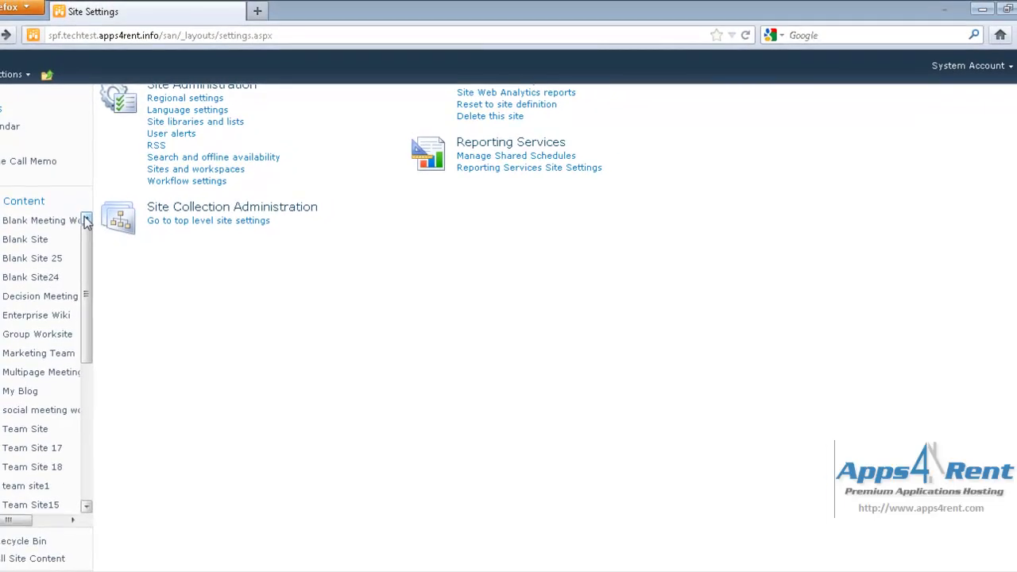
{"action": "scroll", "coordinate": [508, 318], "scroll_direction": "up", "scroll_amount": 5}
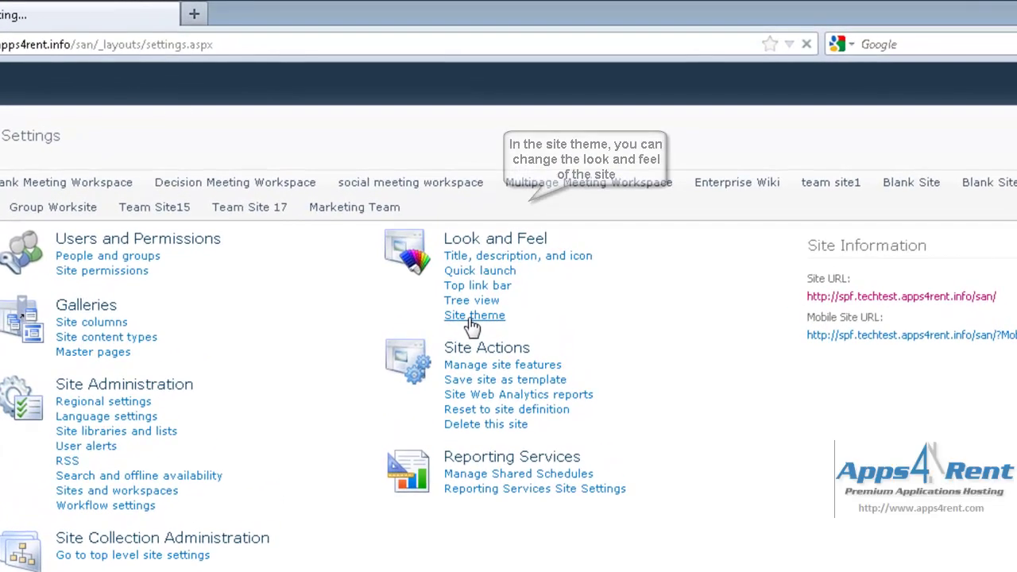
- Preview the Azure, Berry.thmx and Srinivasa.thmx themes on the Site Theme page and return to the site settings
{"action": "left_click", "coordinate": [480, 253]}
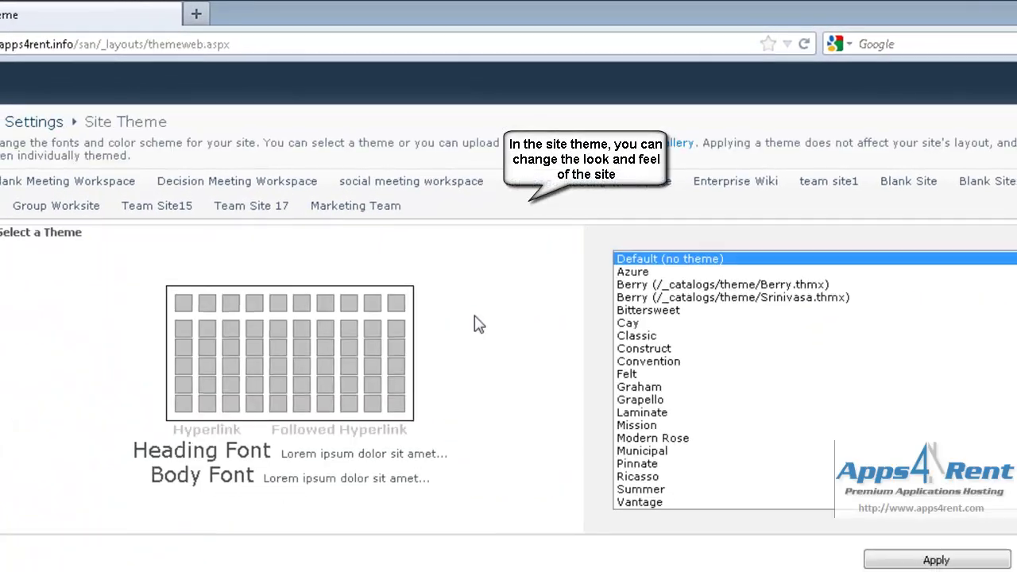
{"action": "left_click", "coordinate": [633, 273]}
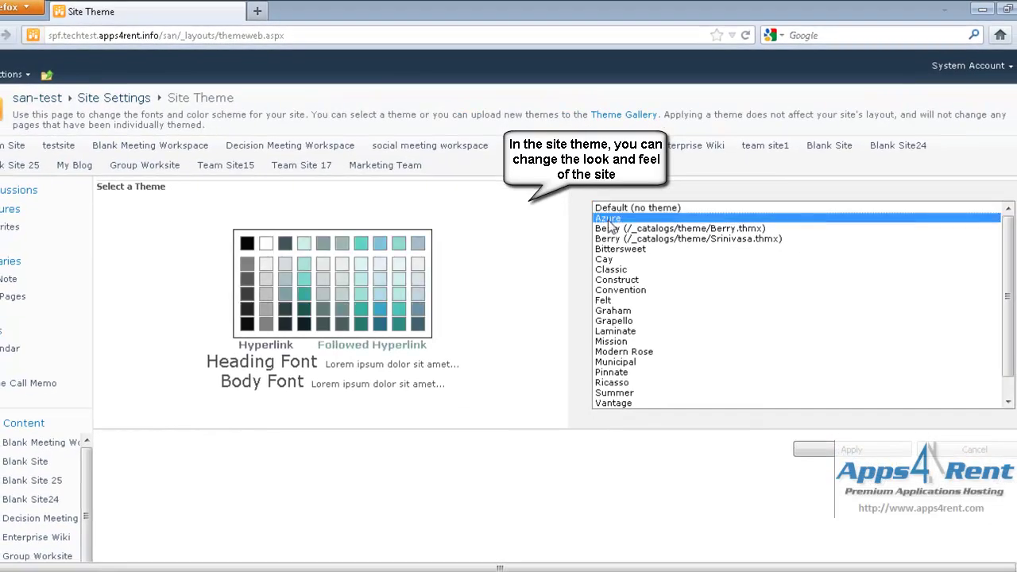
{"action": "left_click", "coordinate": [610, 229]}
{"action": "left_click", "coordinate": [610, 239]}
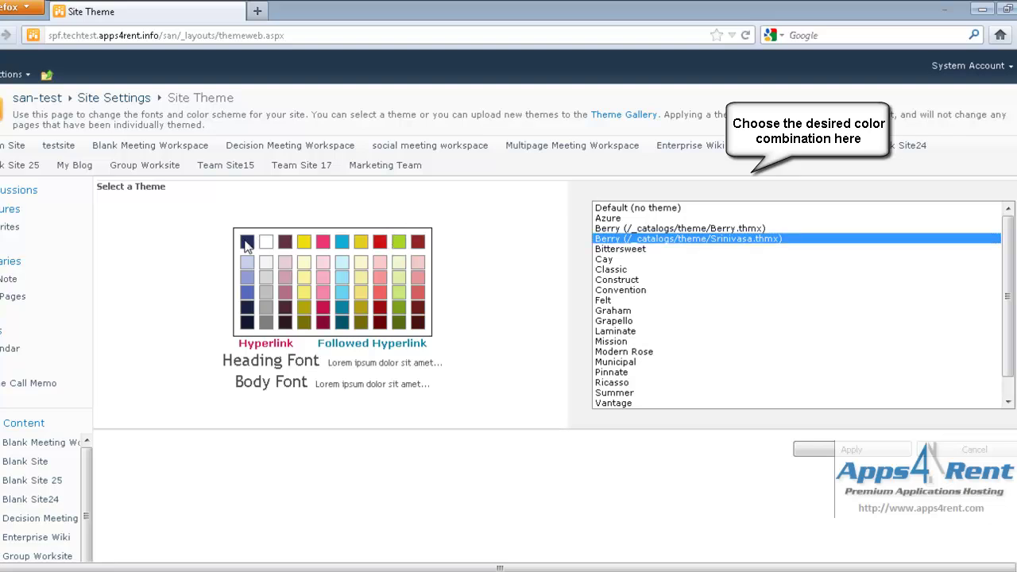
{"action": "left_click", "coordinate": [807, 449]}
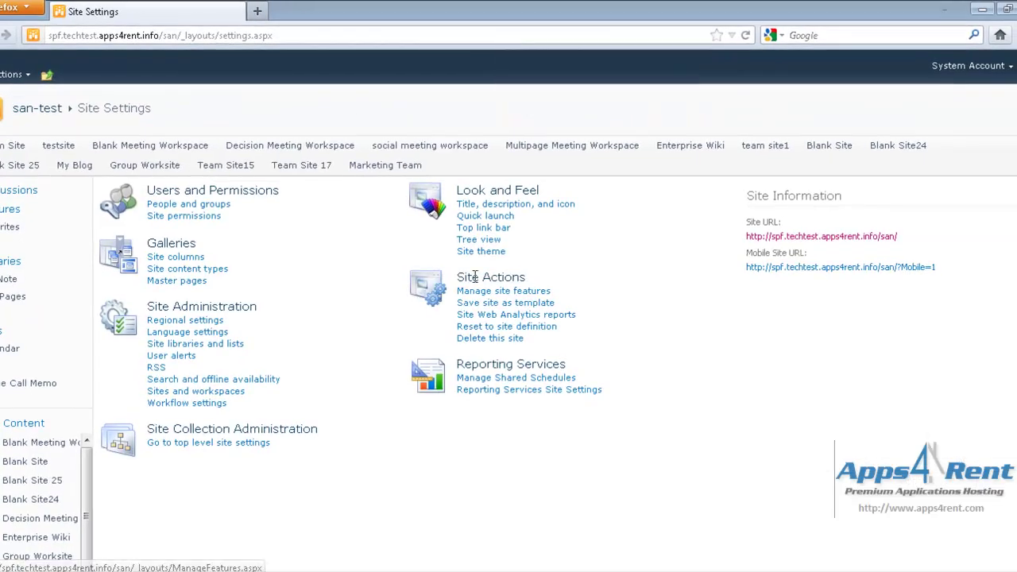
- Open the Regional Settings page under Site Administration and view the available locale and sort order choices
{"action": "left_click_drag", "start_coordinate": [461, 276], "coordinate": [528, 280]}
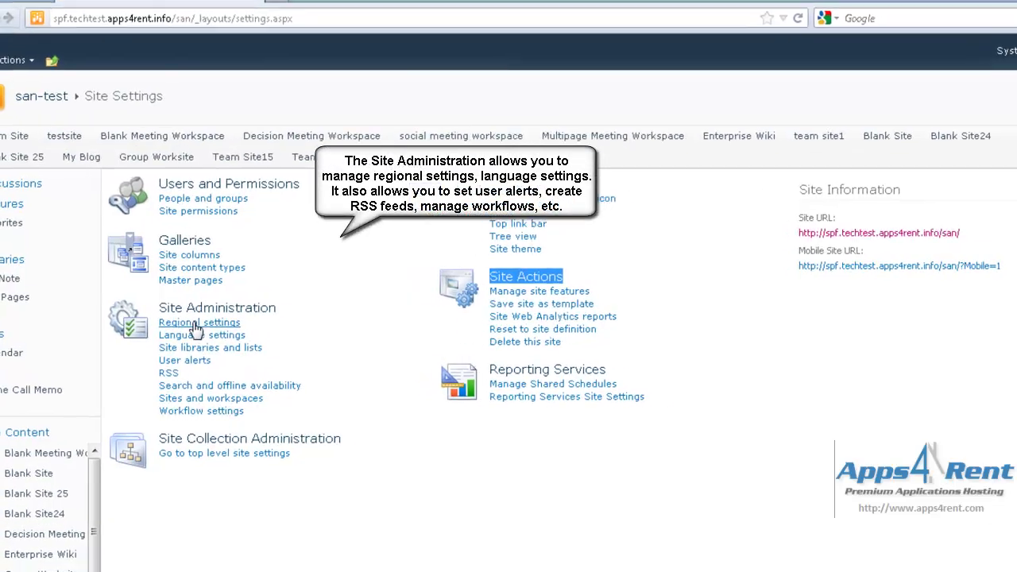
{"action": "left_click", "coordinate": [196, 324]}
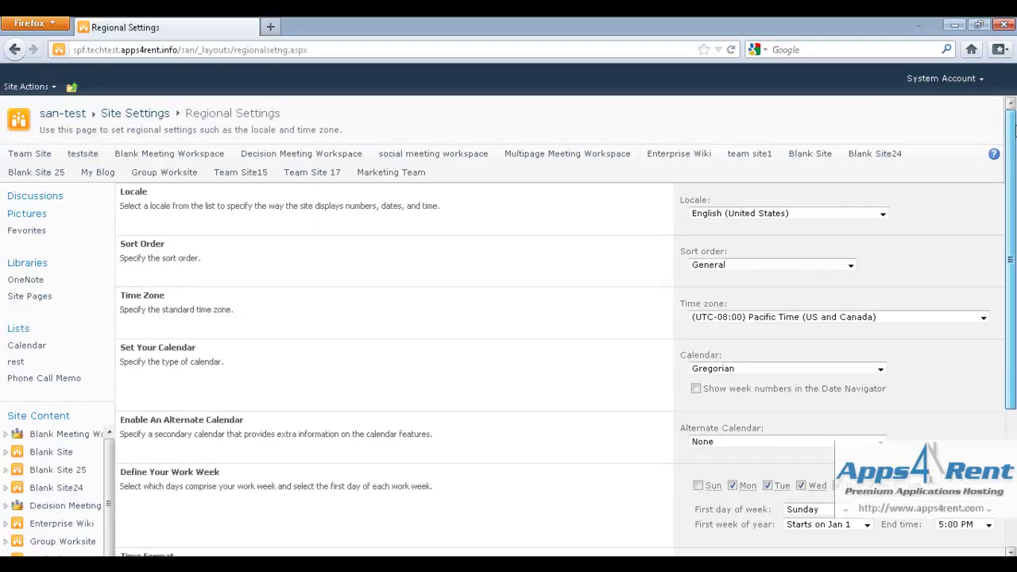
{"action": "left_click", "coordinate": [882, 215]}
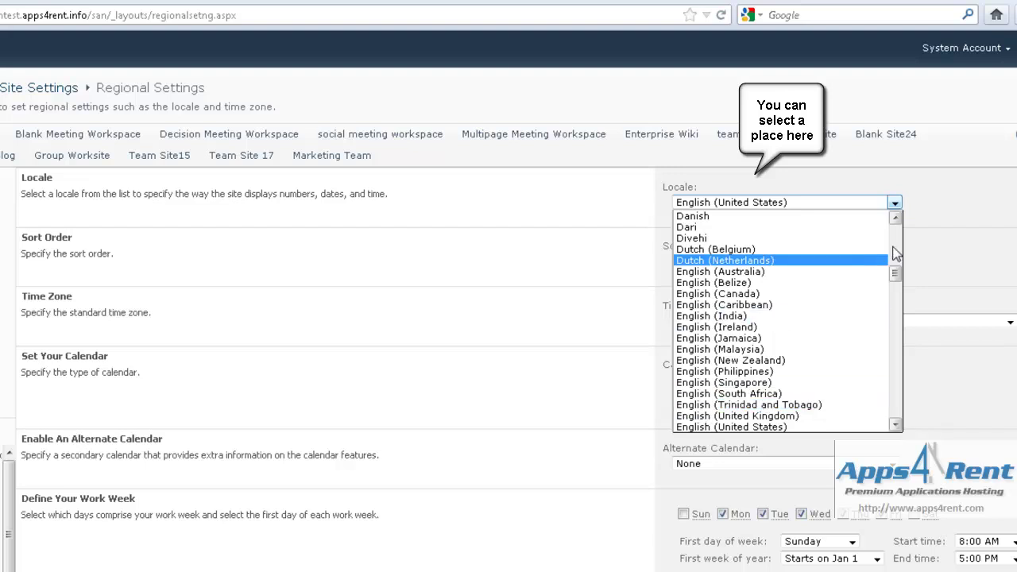
{"action": "left_click", "coordinate": [985, 209]}
{"action": "left_click", "coordinate": [856, 261]}
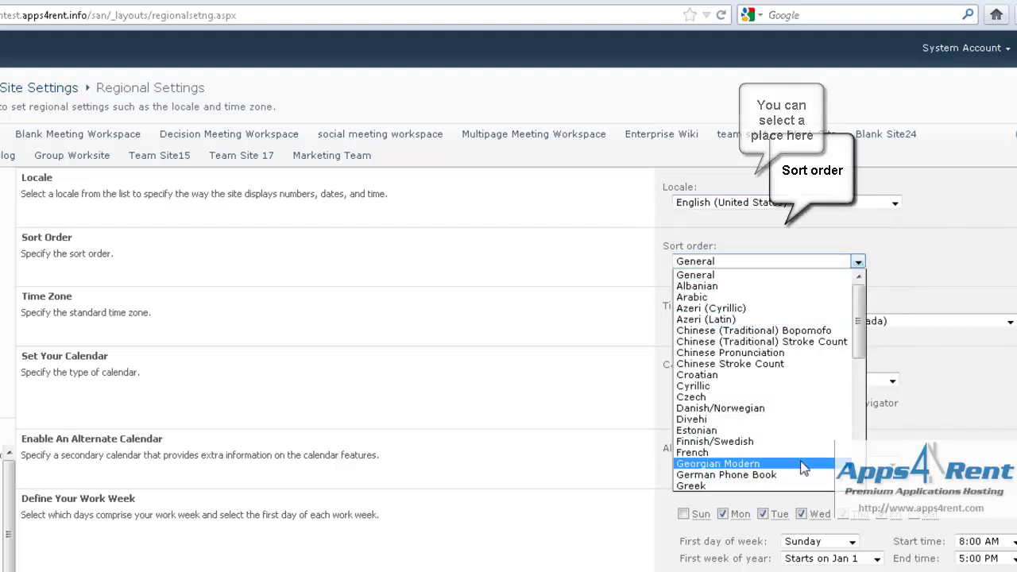
{"action": "left_click", "coordinate": [940, 249]}
- View the time zone, calendar and alternate calendar choices in the regional settings, keeping the current selections
{"action": "left_click", "coordinate": [955, 323]}
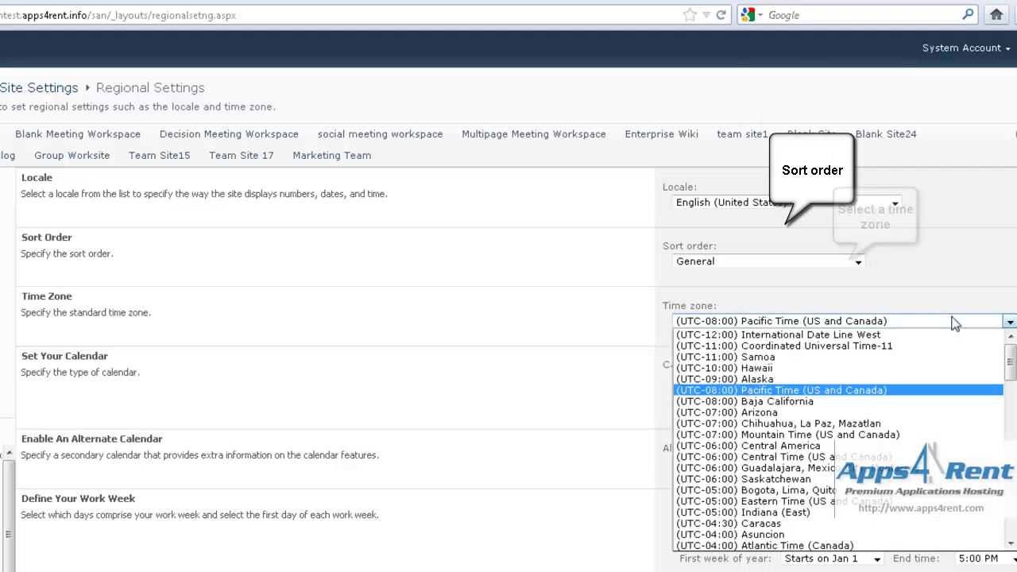
{"action": "left_click", "coordinate": [955, 322]}
{"action": "left_click", "coordinate": [852, 379]}
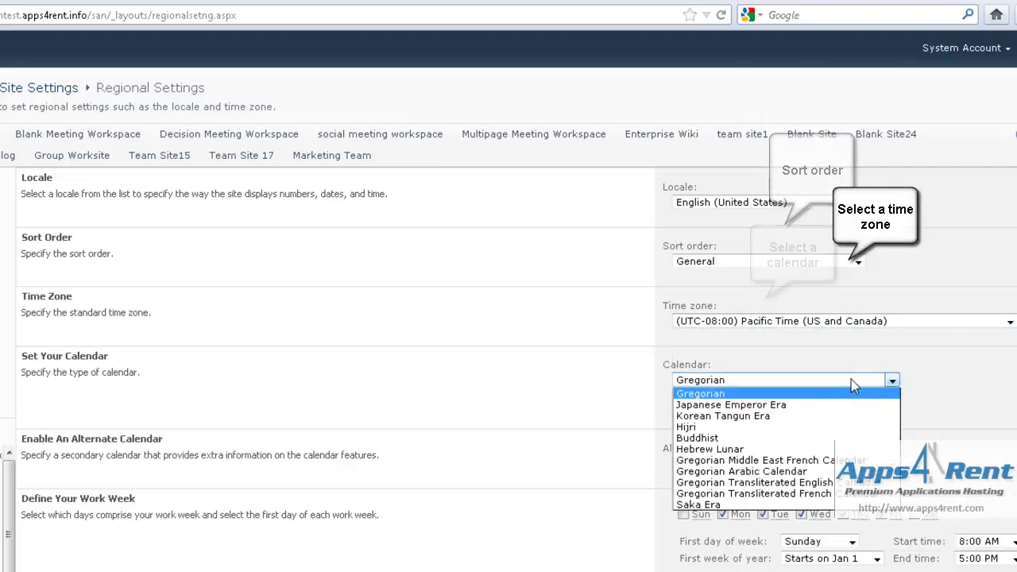
{"action": "left_click", "coordinate": [852, 380]}
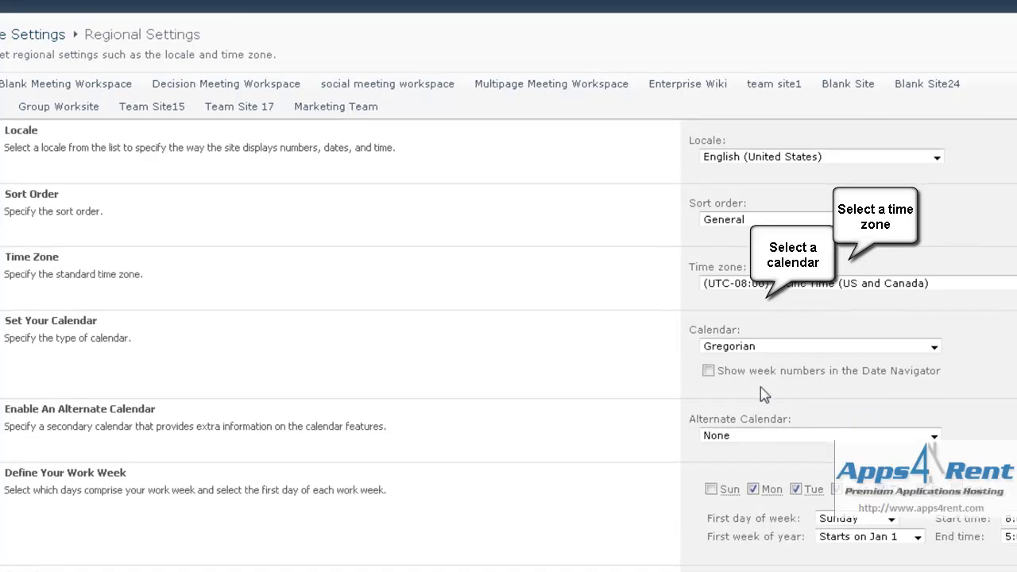
{"action": "left_click", "coordinate": [762, 439]}
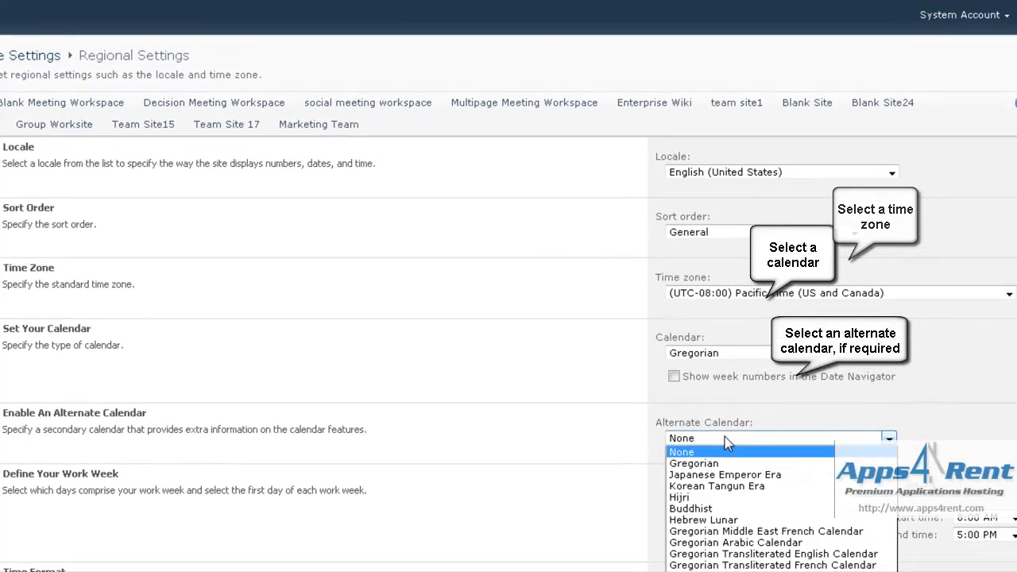
{"action": "left_click", "coordinate": [738, 439]}
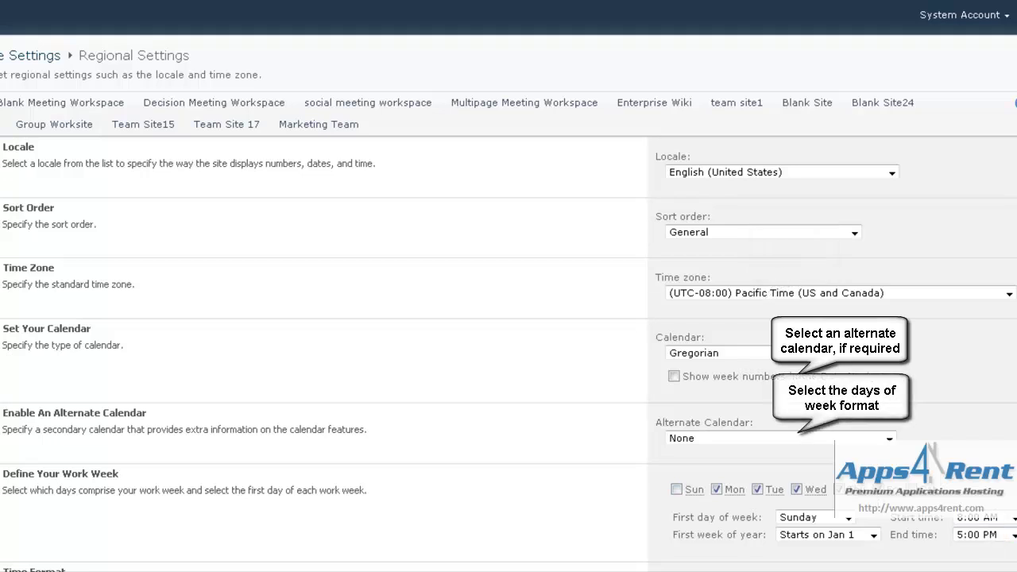
- Look through the work week and time format choices in the regional settings, keeping the 12 Hour format
{"action": "scroll", "coordinate": [508, 305], "scroll_direction": "down", "scroll_amount": 1}
{"action": "scroll", "coordinate": [508, 305], "scroll_direction": "down", "scroll_amount": 2}
{"action": "scroll", "coordinate": [783, 552], "scroll_direction": "down", "scroll_amount": 2}
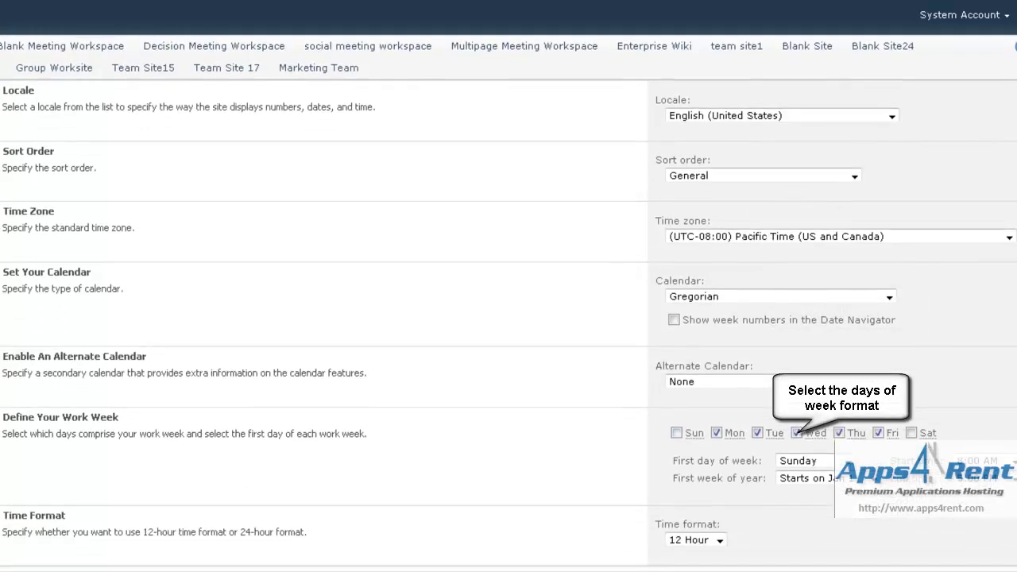
{"action": "left_click", "coordinate": [719, 529]}
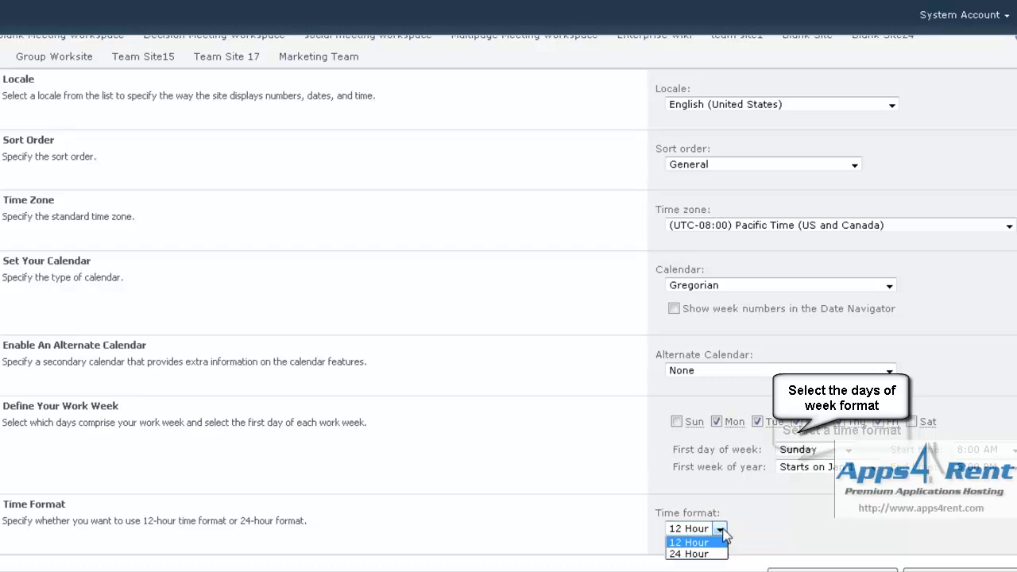
{"action": "left_click", "coordinate": [687, 541]}
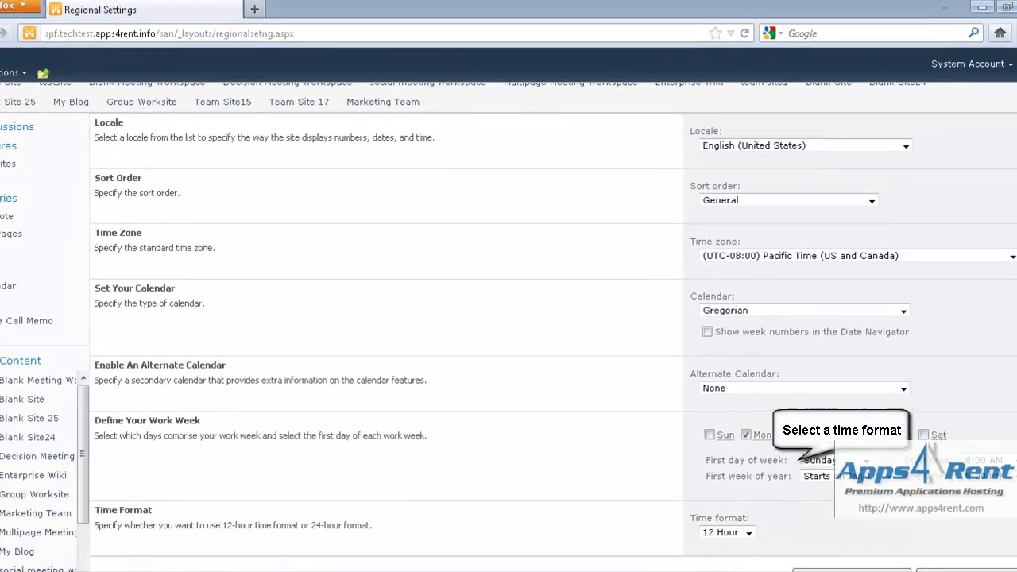
{"action": "scroll", "coordinate": [808, 569], "scroll_direction": "down", "scroll_amount": 2}
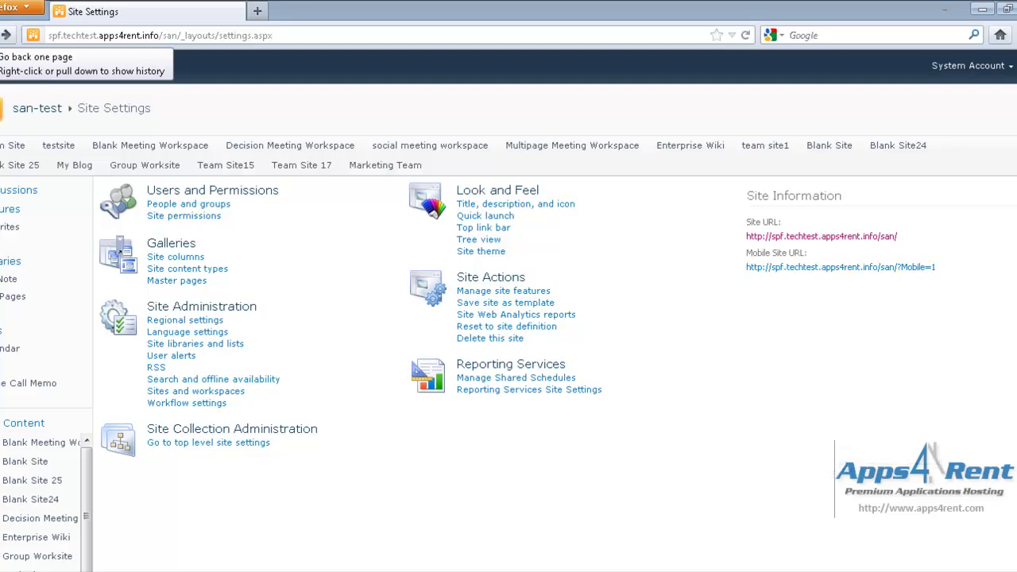
- Open the Language Settings page, review the default language and the alternate languages, and accept the settings without selecting an alternate language
{"action": "left_click", "coordinate": [182, 334]}
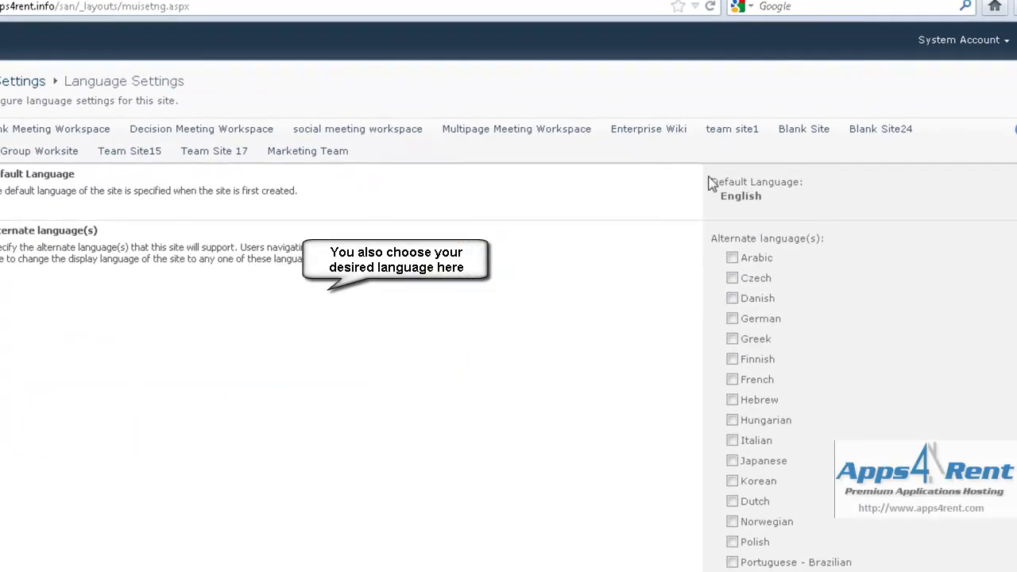
{"action": "left_click_drag", "start_coordinate": [711, 182], "coordinate": [811, 185]}
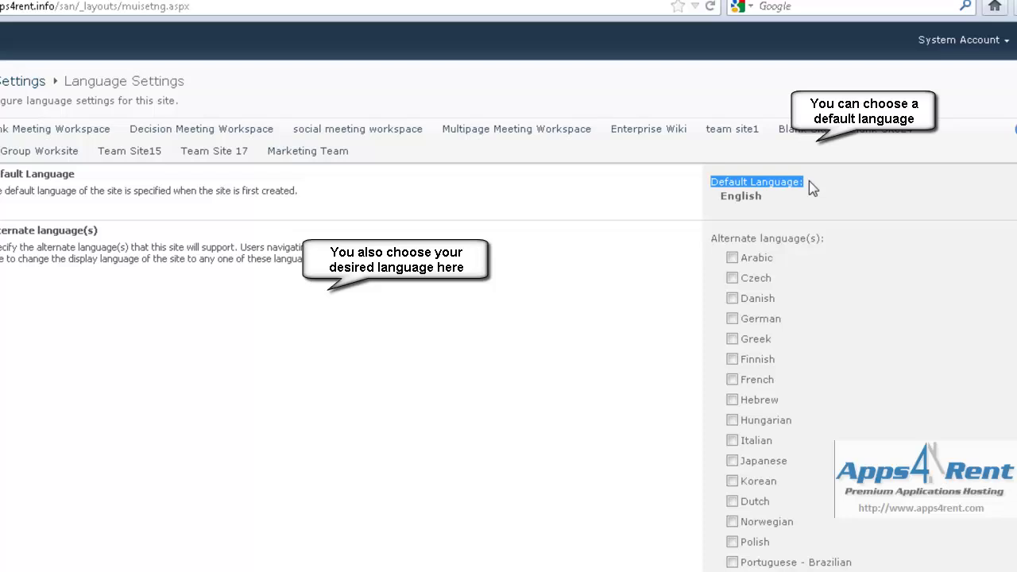
{"action": "left_click", "coordinate": [758, 208]}
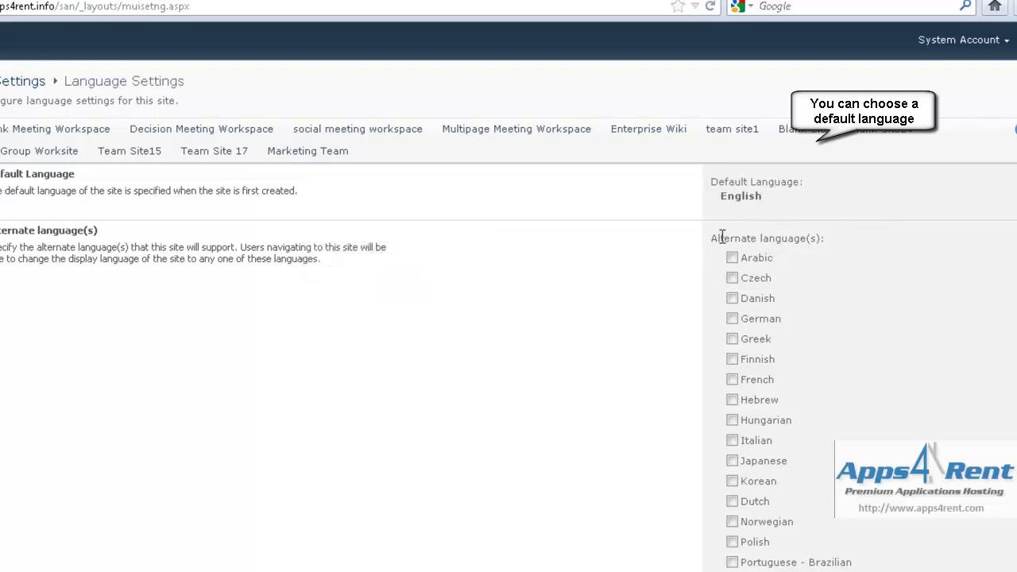
{"action": "left_click_drag", "start_coordinate": [711, 240], "coordinate": [839, 246]}
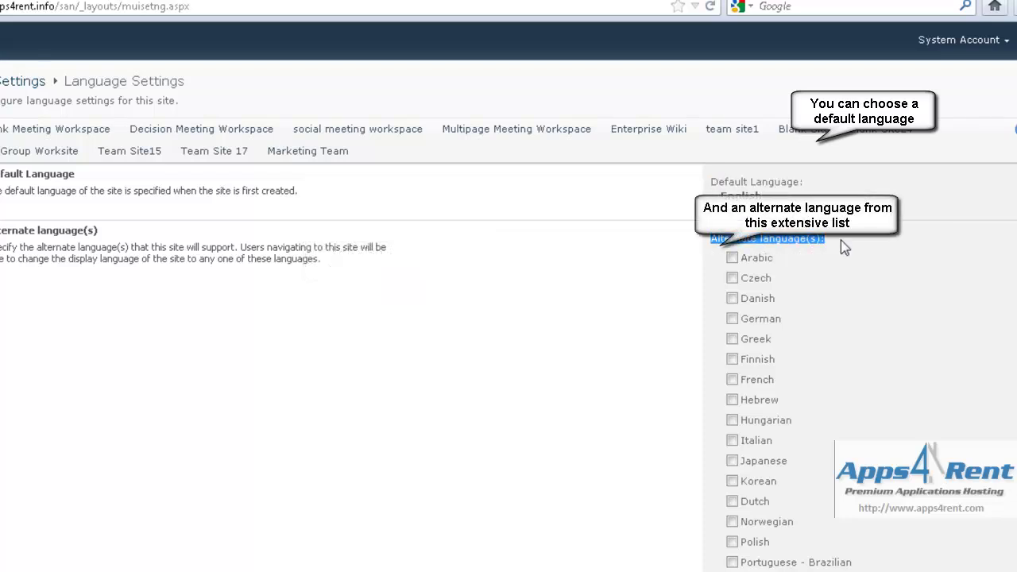
{"action": "scroll", "coordinate": [509, 318], "scroll_direction": "down", "scroll_amount": 5}
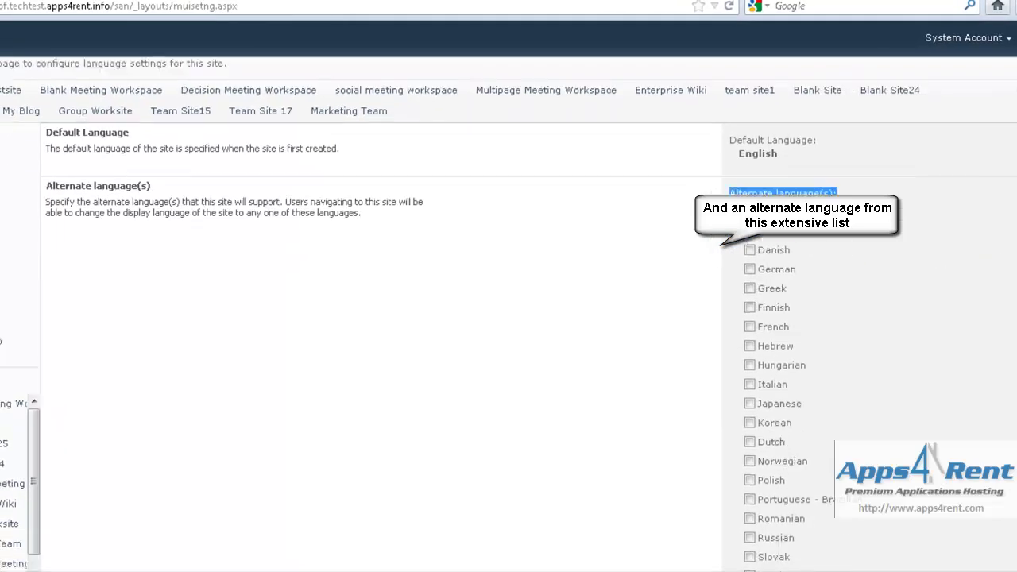
{"action": "scroll", "coordinate": [509, 318], "scroll_direction": "down", "scroll_amount": 1}
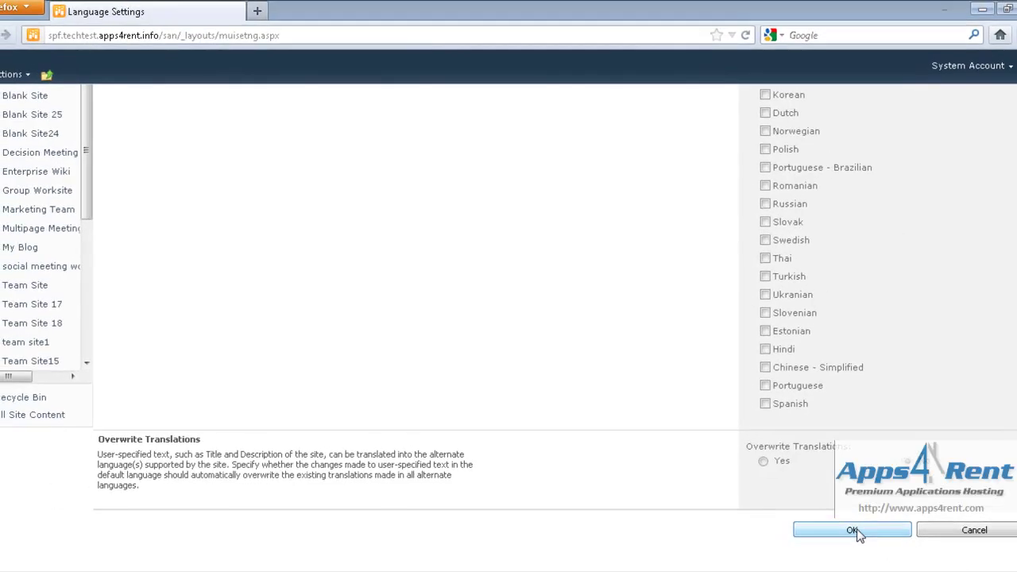
{"action": "left_click", "coordinate": [853, 529]}
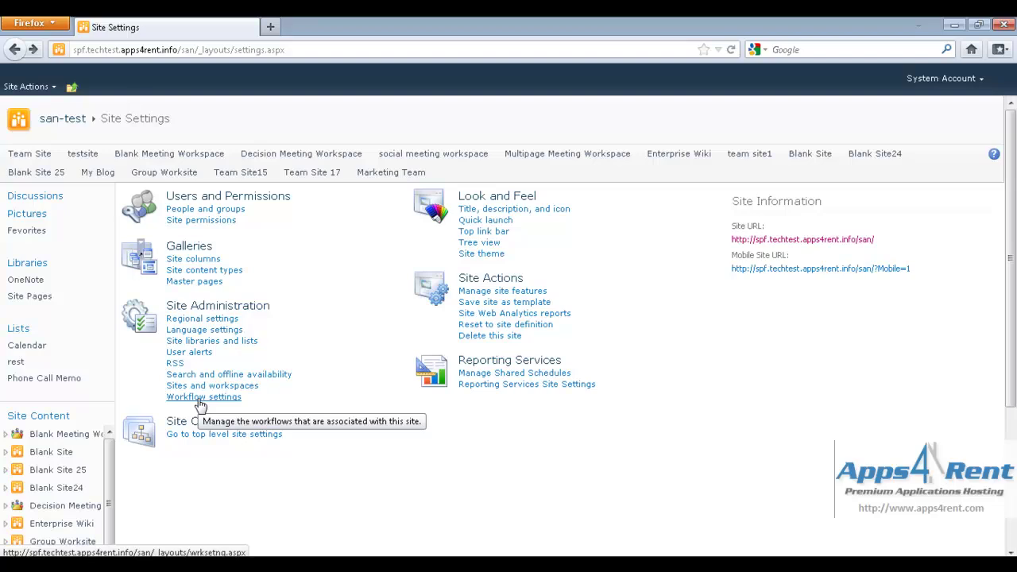
- Open the san-test home page for editing and place the Libraries link from the site navigation below the Discussions link
{"action": "left_click", "coordinate": [71, 125]}
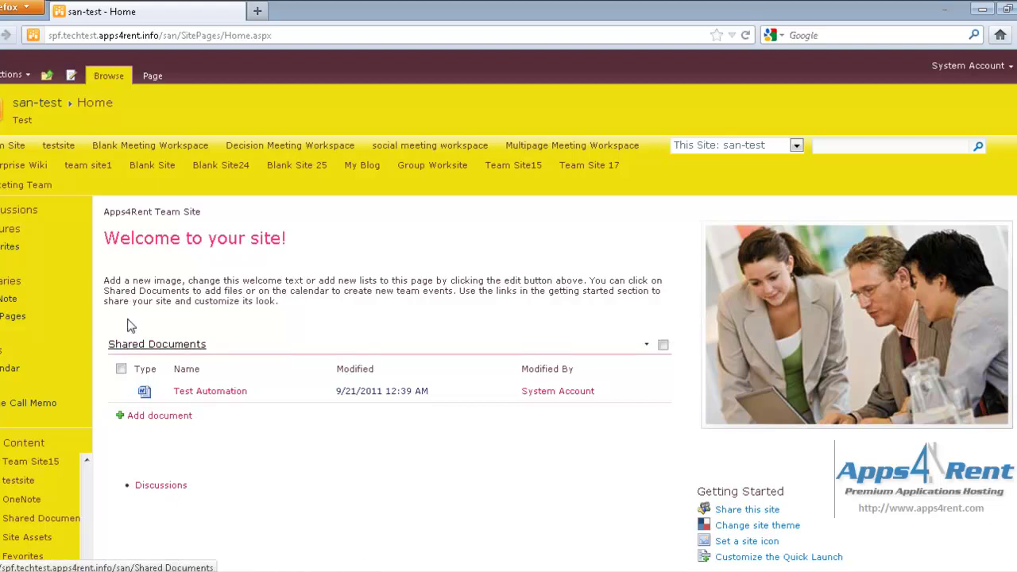
{"action": "left_click", "coordinate": [71, 76]}
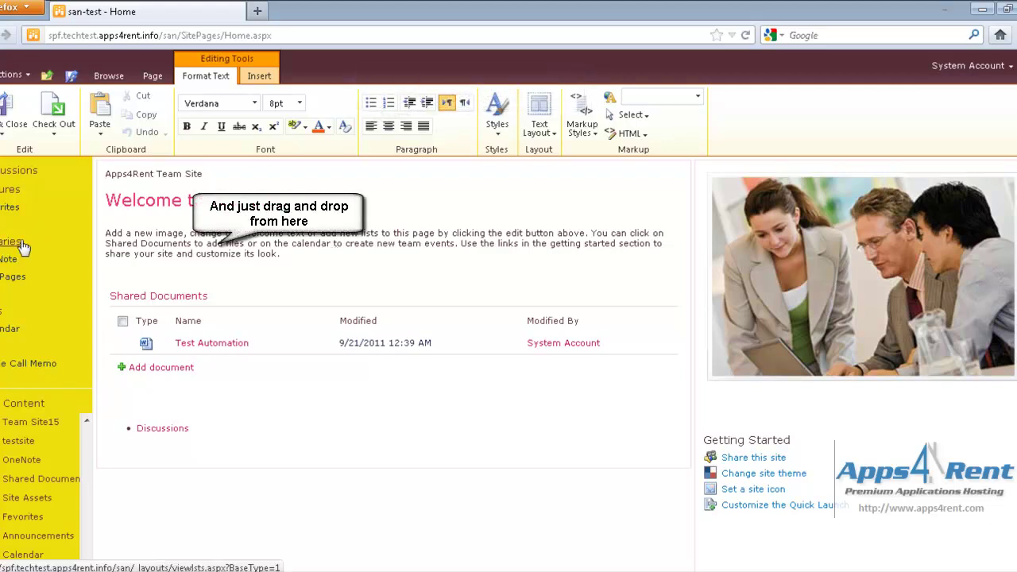
{"action": "left_click_drag", "start_coordinate": [16, 246], "coordinate": [159, 456]}
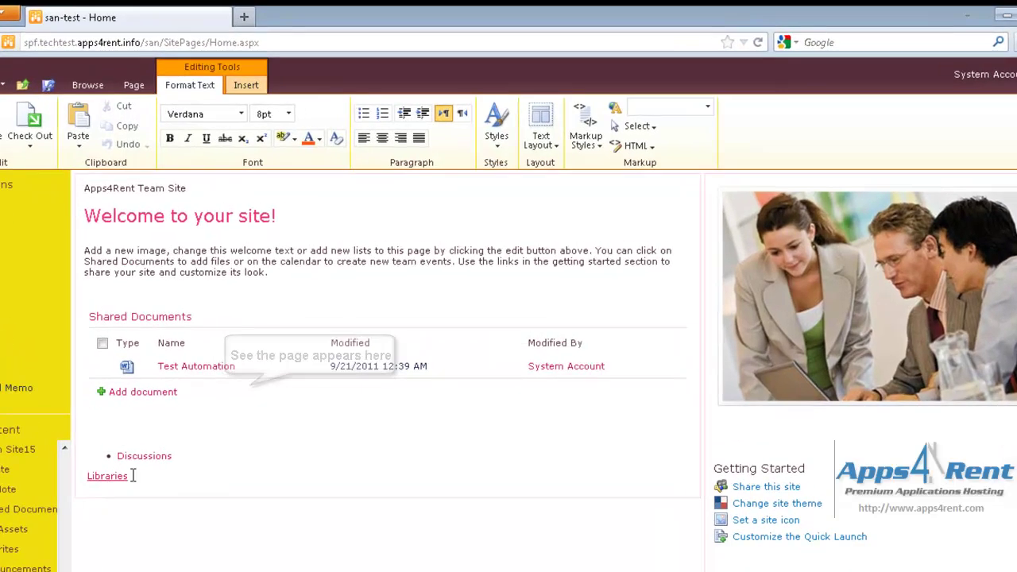
{"action": "left_click_drag", "start_coordinate": [133, 475], "coordinate": [84, 475]}
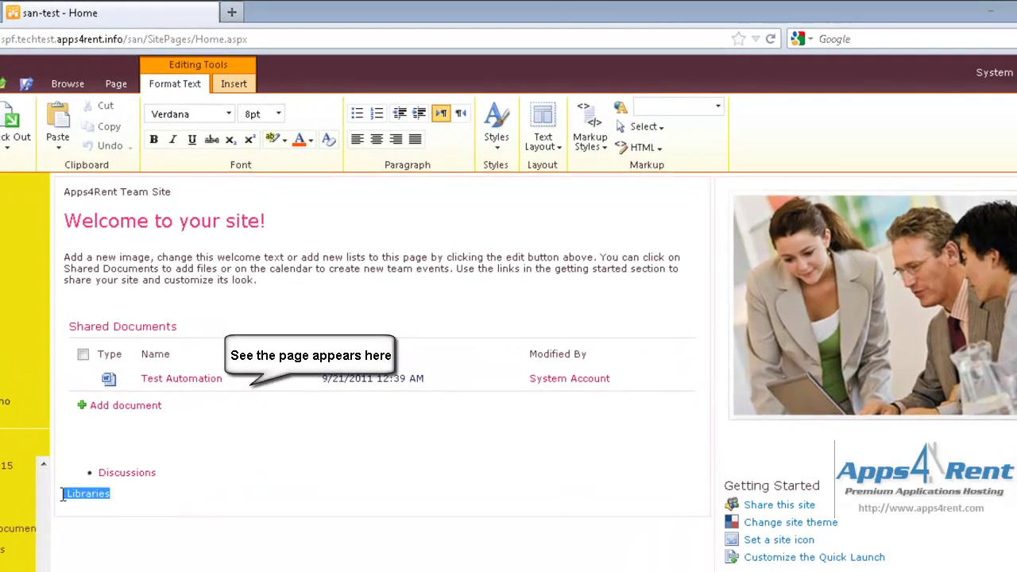
{"action": "left_click", "coordinate": [135, 493]}
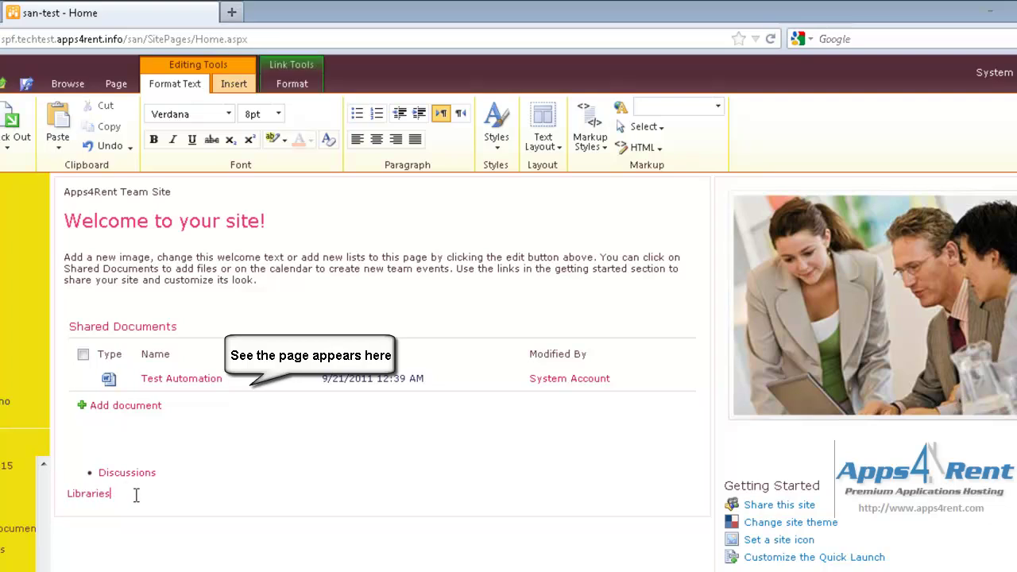